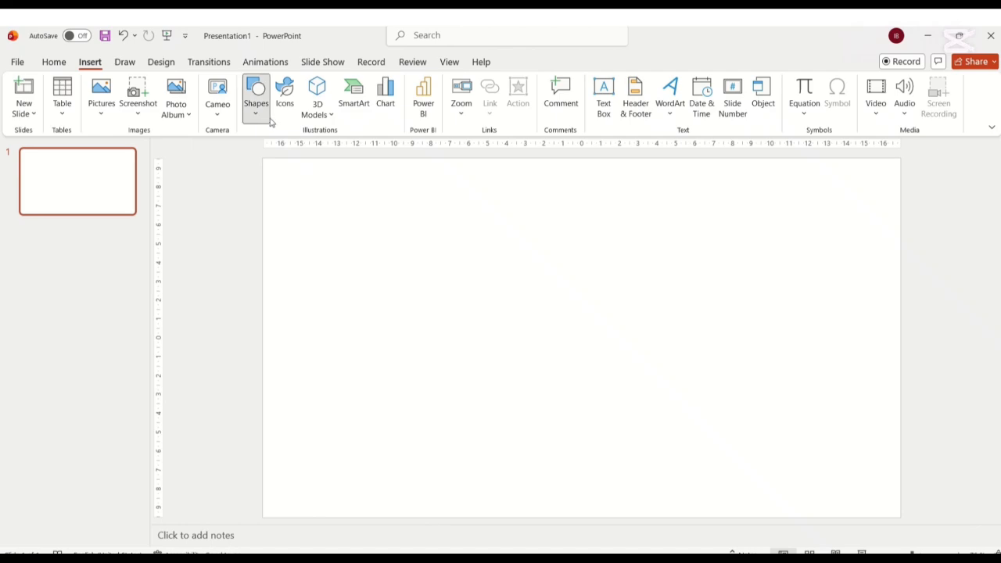
# Draw a block arc about 18.09 cm high and 17.14 cm wide in the middle of the blank slide.
pyautogui.click(264, 119)
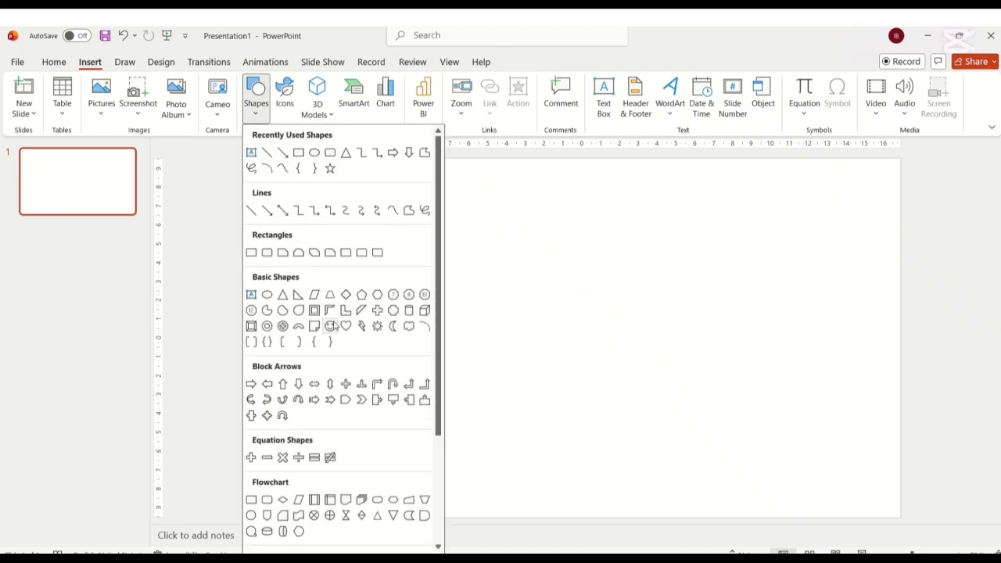
pyautogui.click(300, 327)
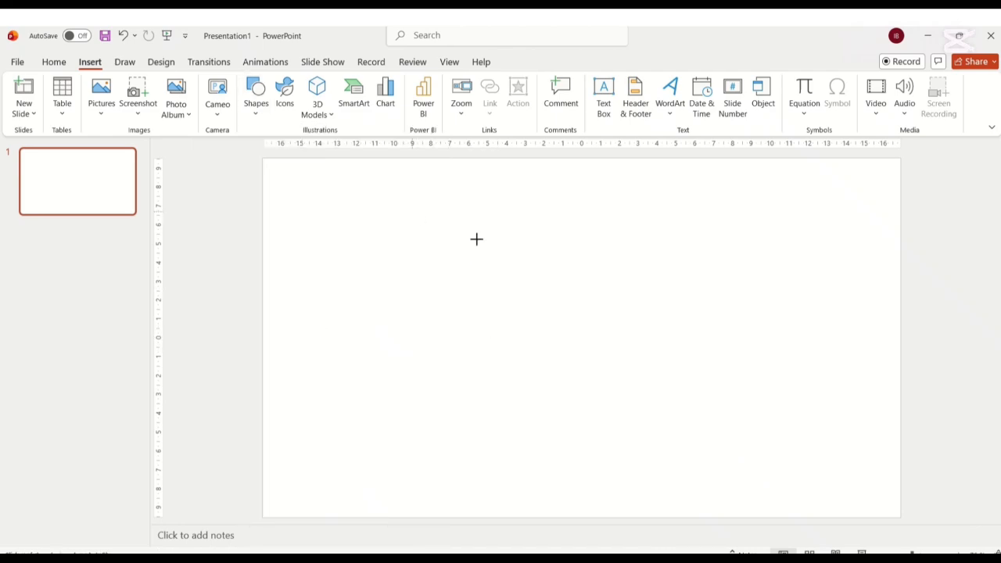
pyautogui.moveTo(412, 211)
pyautogui.mouseDown()
pyautogui.moveTo(698, 411)
pyautogui.moveTo(695, 507)
pyautogui.moveTo(723, 531)
pyautogui.moveTo(715, 545)
pyautogui.moveTo(735, 550)
pyautogui.mouseUp()
pyautogui.moveTo(576, 248)
pyautogui.mouseDown()
pyautogui.moveTo(563, 342)
pyautogui.moveTo(563, 317)
pyautogui.mouseUp()
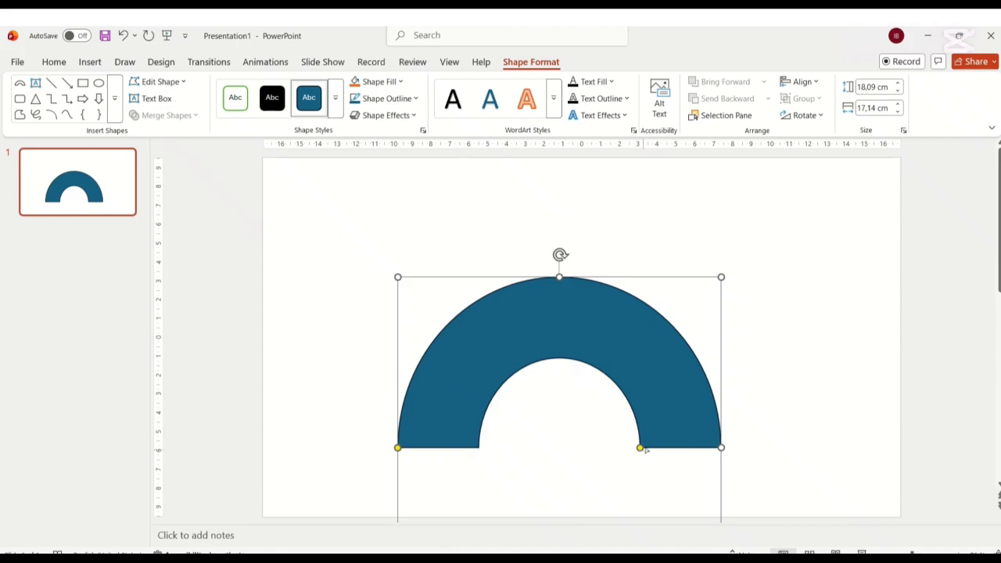
# Make the arc's band thinner and centre the arc horizontally with its ends at the slide's bottom edge.
pyautogui.moveTo(641, 448); pyautogui.dragTo(661, 452)
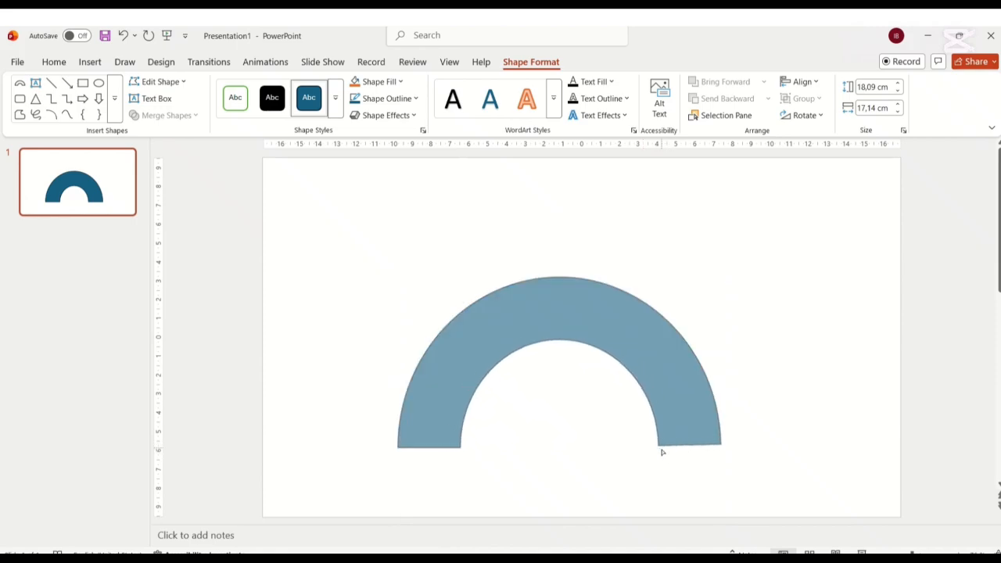
pyautogui.moveTo(661, 452); pyautogui.dragTo(655, 440)
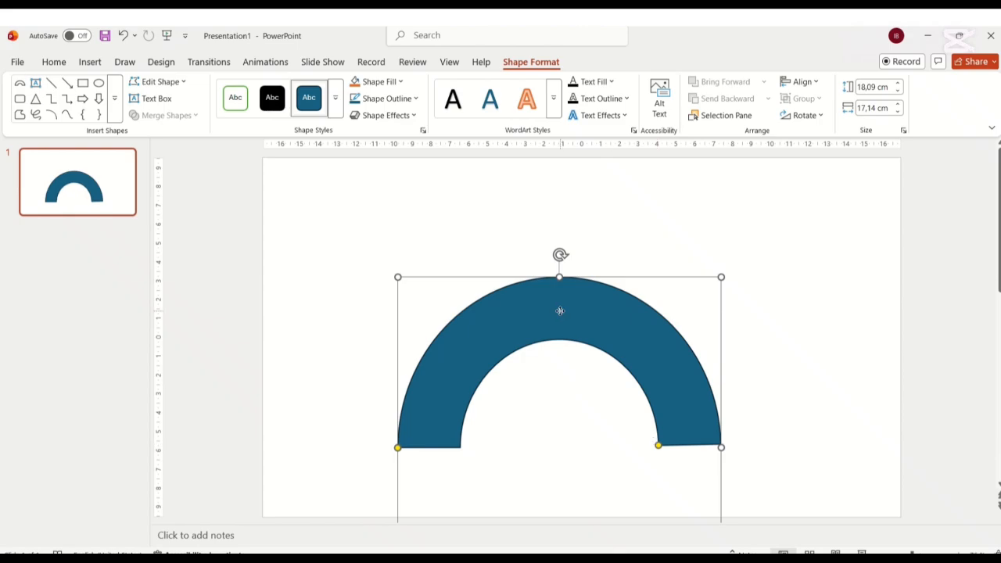
pyautogui.moveTo(558, 311); pyautogui.dragTo(586, 379)
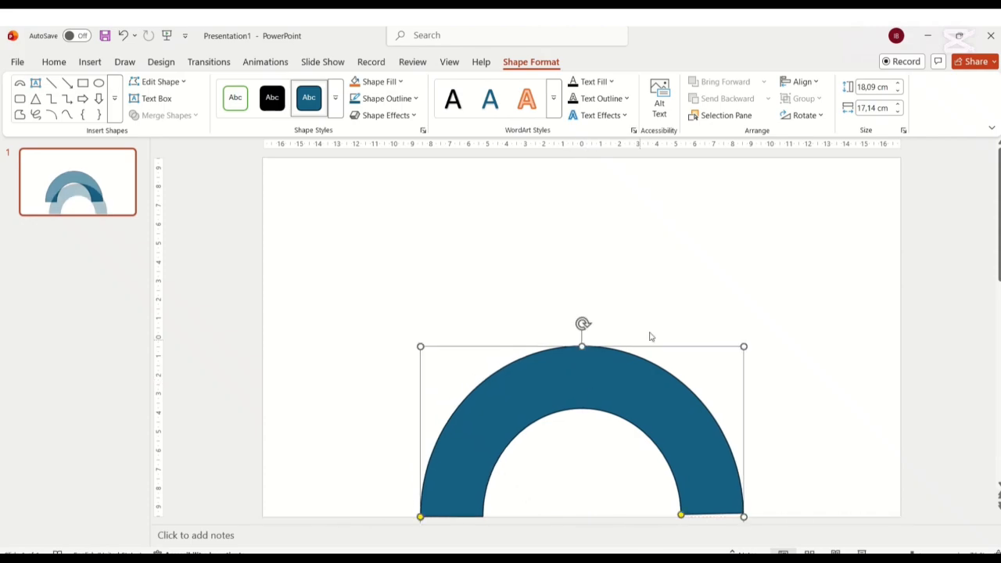
pyautogui.click(666, 304)
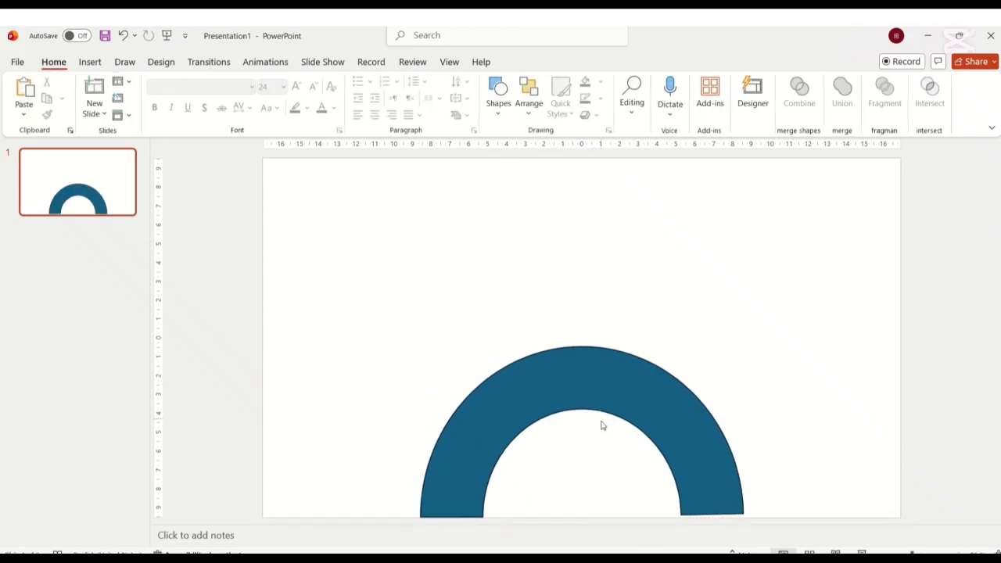
# Draw a thin vertical rectangle about 7.7 cm high and 0.13 cm wide in the empty area above and left of the arc.
pyautogui.click(93, 62)
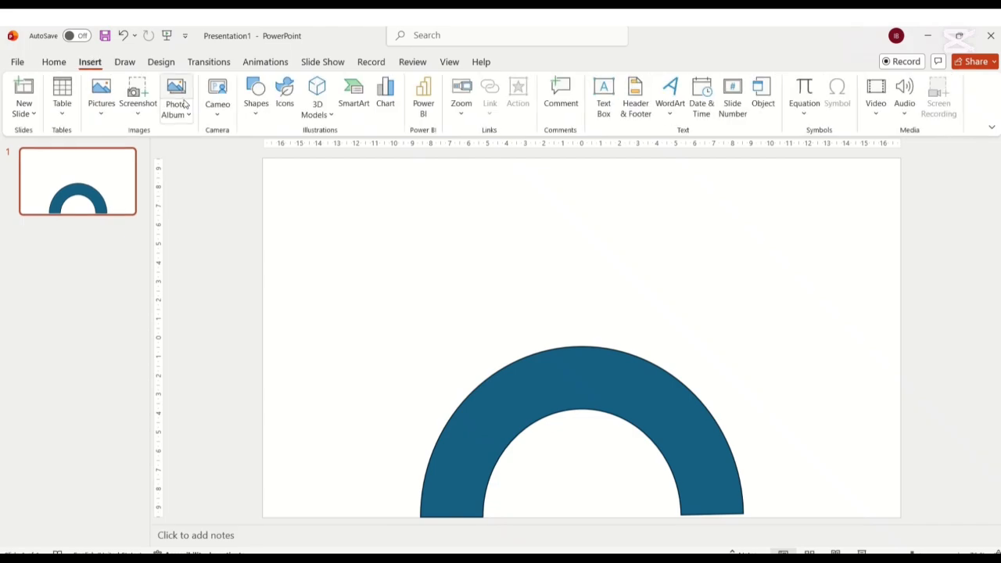
pyautogui.click(258, 115)
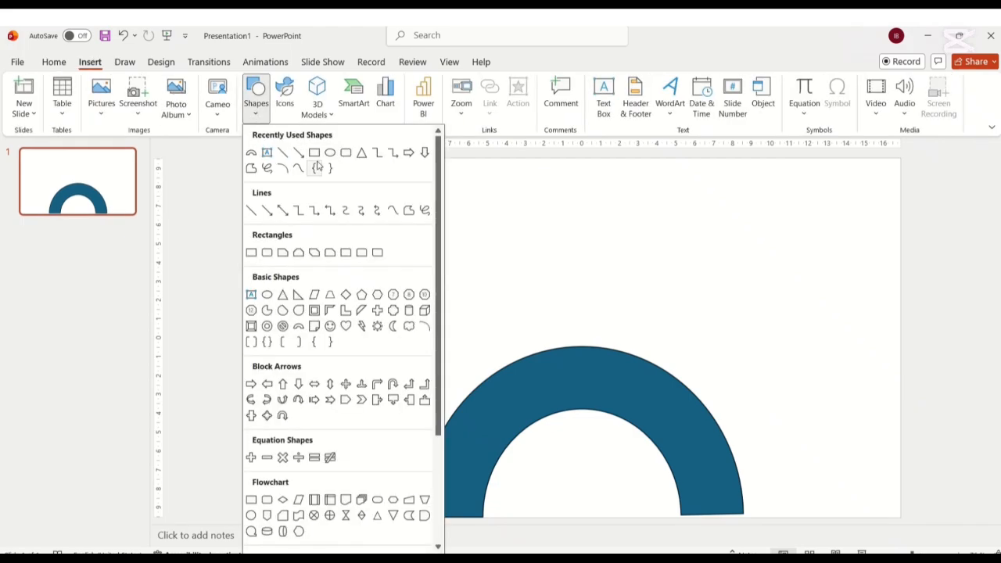
pyautogui.click(315, 154)
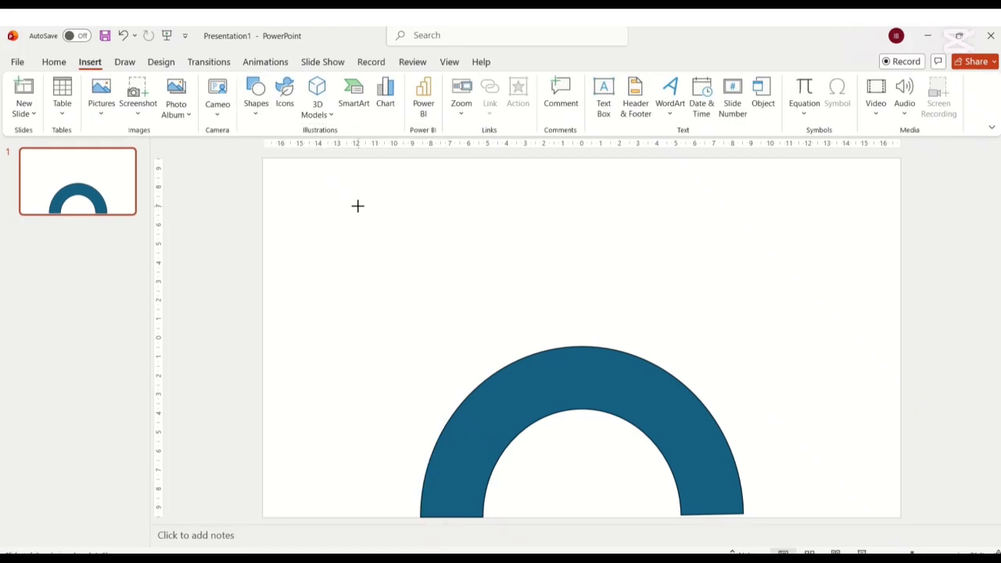
pyautogui.moveTo(357, 206)
pyautogui.mouseDown()
pyautogui.moveTo(375, 321)
pyautogui.moveTo(347, 364)
pyautogui.moveTo(363, 358)
pyautogui.moveTo(358, 352)
pyautogui.mouseUp()
pyautogui.moveTo(358, 352); pyautogui.dragTo(356, 352)
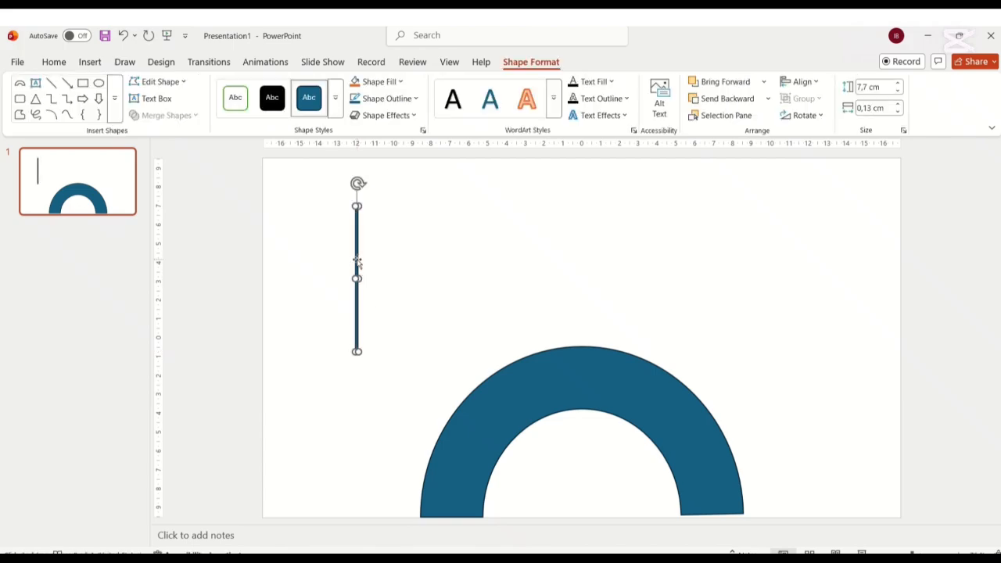
# Place one copy of the thin rectangle vertically across the arc's top centre and a tilted copy across its left part.
pyautogui.moveTo(357, 262); pyautogui.dragTo(579, 299)
pyautogui.moveTo(397, 291); pyautogui.dragTo(443, 383)
pyautogui.moveTo(443, 301); pyautogui.dragTo(362, 332)
pyautogui.moveTo(402, 367); pyautogui.dragTo(414, 368)
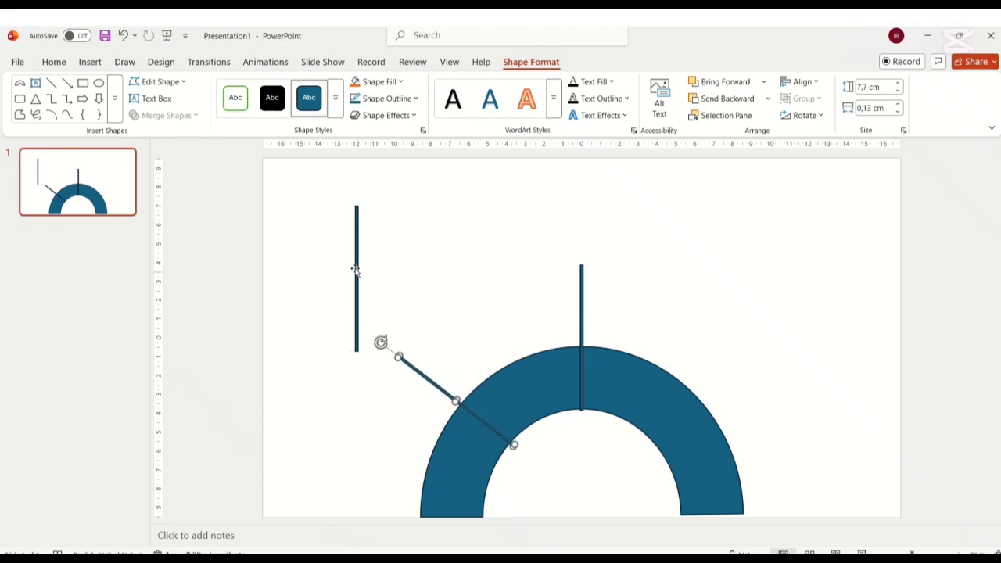
# Move the original thin rectangle onto the arc's right part and rotate it to mirror the tilted one on the left.
pyautogui.moveTo(355, 270); pyautogui.dragTo(721, 408)
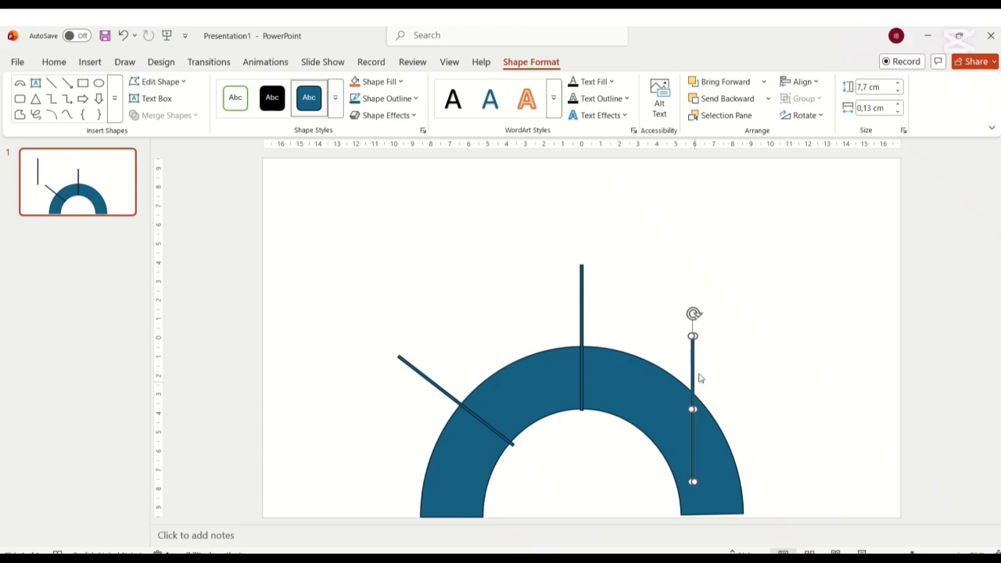
pyautogui.moveTo(693, 315); pyautogui.dragTo(770, 349)
pyautogui.moveTo(714, 390); pyautogui.dragTo(724, 386)
pyautogui.click(730, 359)
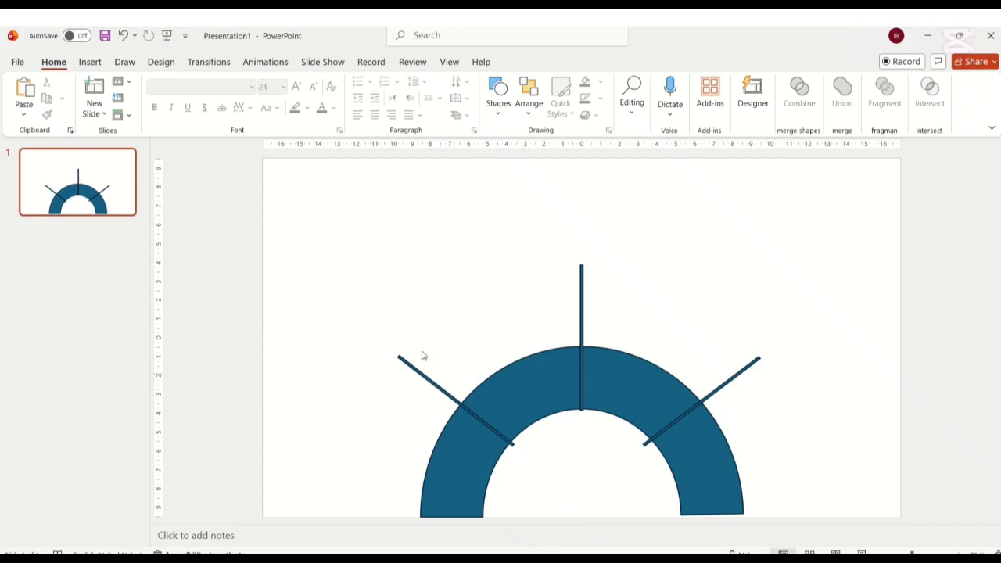
# Fragment the arc with the three thin rectangles and clear the leftover pieces, leaving four arc segments.
pyautogui.moveTo(378, 211); pyautogui.dragTo(803, 534)
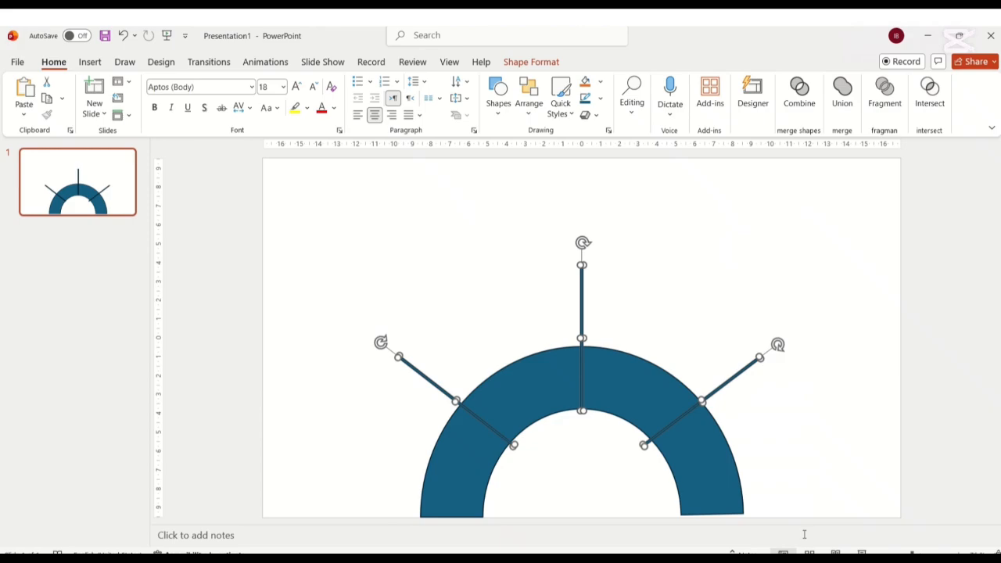
pyautogui.keyDown('shift'); pyautogui.click(549, 405); pyautogui.keyUp('shift')
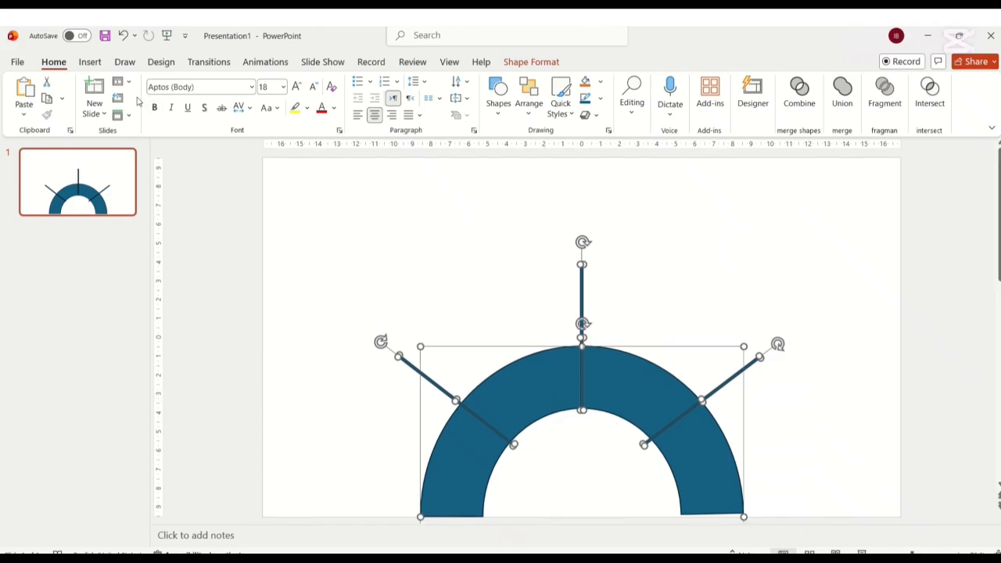
pyautogui.click(90, 62)
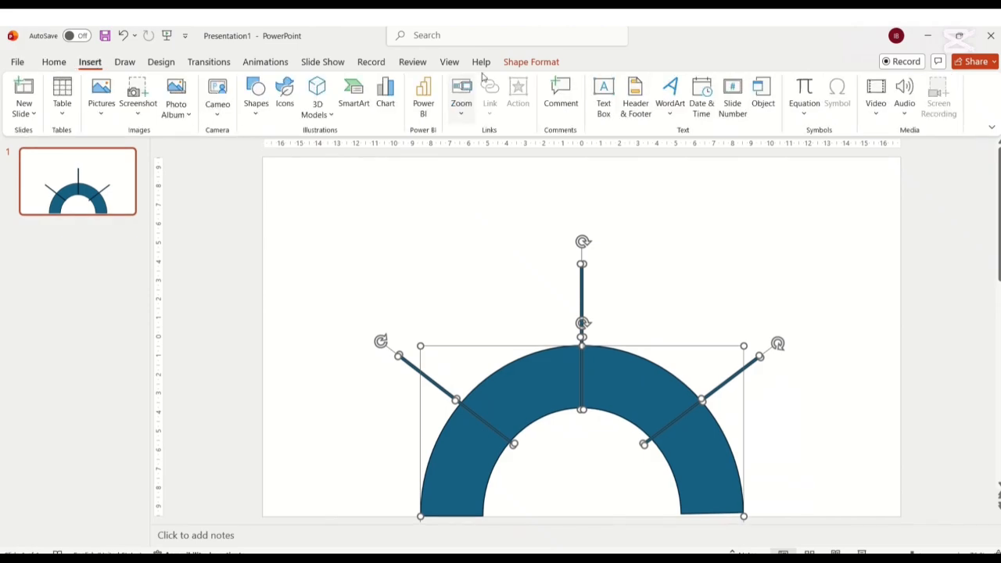
pyautogui.click(531, 61)
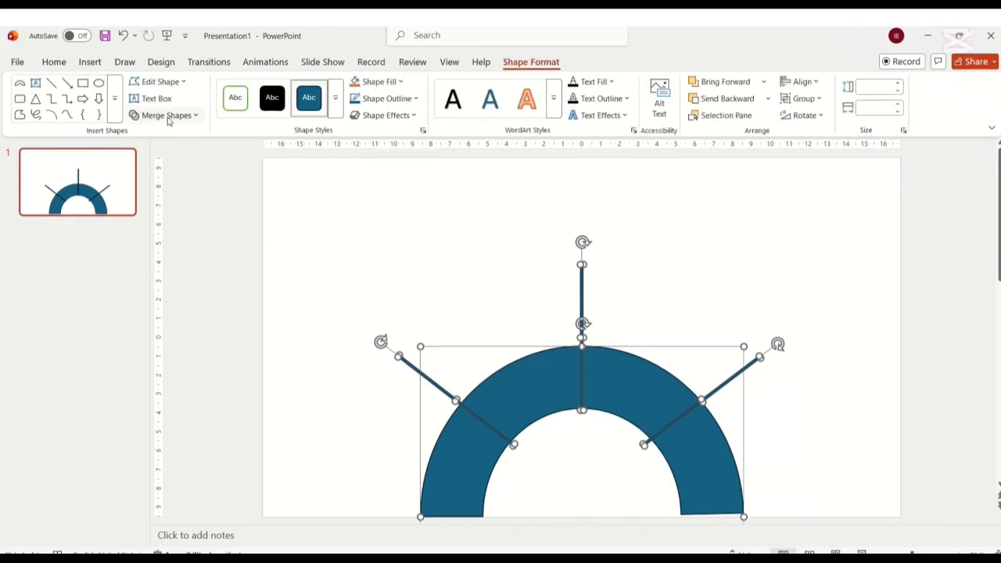
pyautogui.click(166, 115)
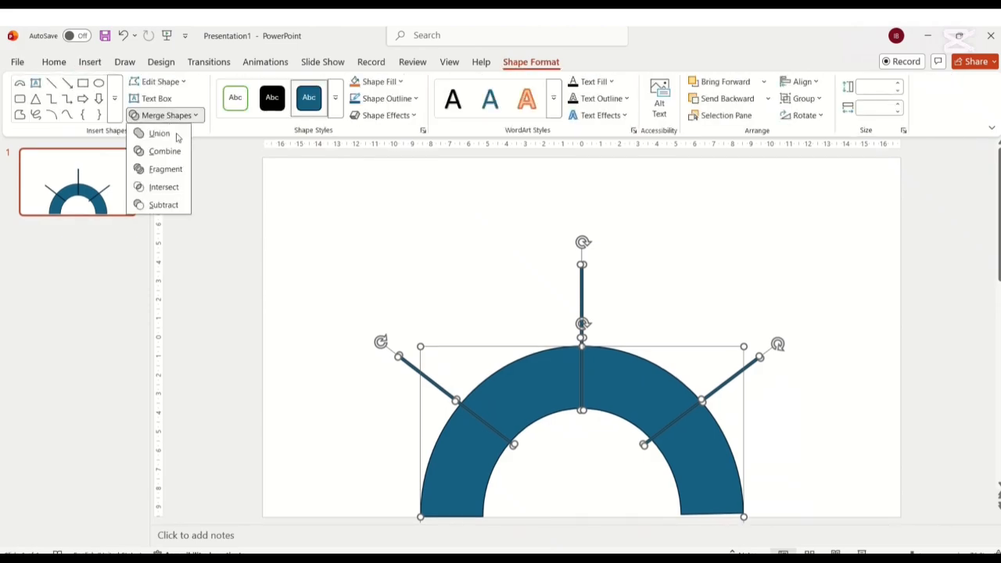
pyautogui.click(179, 172)
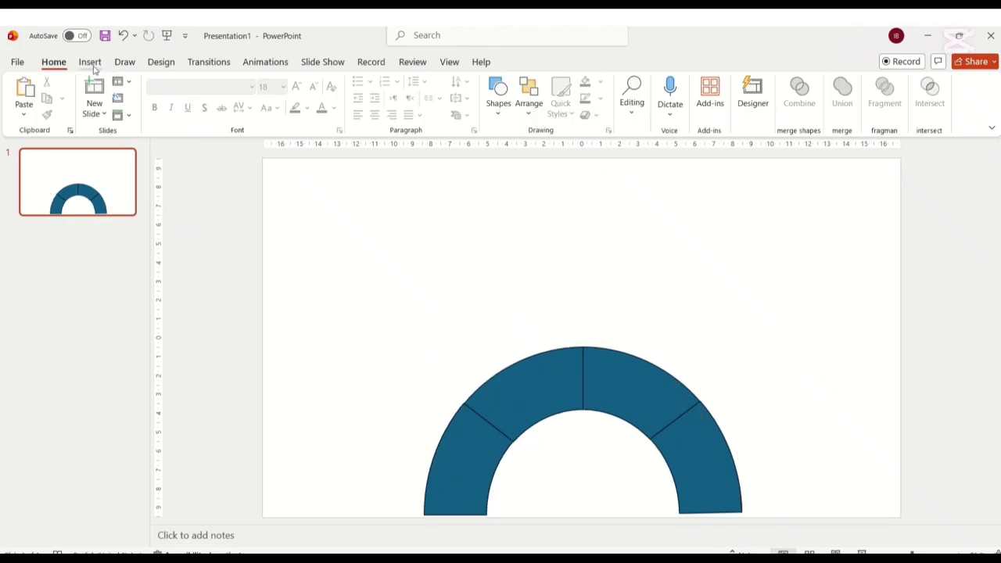
# Draw a circle about 2.74 cm high and 2.57 cm wide over the outer edge of the leftmost arc segment.
pyautogui.click(92, 64)
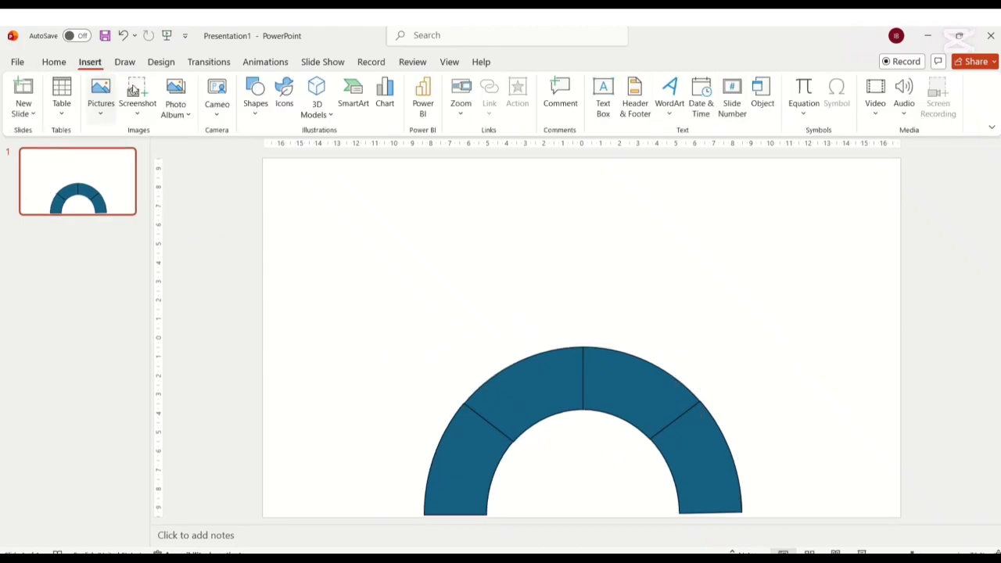
pyautogui.click(246, 117)
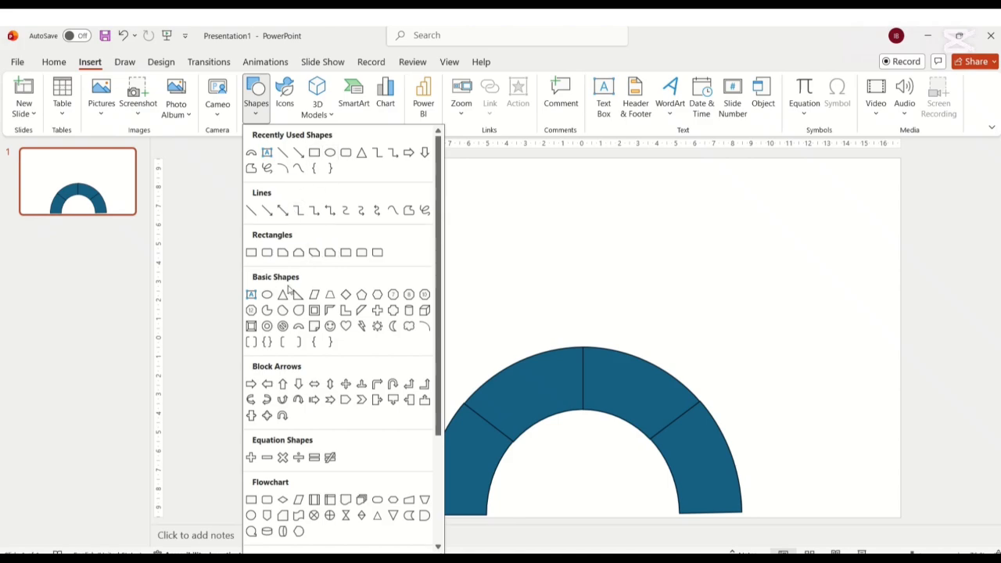
pyautogui.click(251, 516)
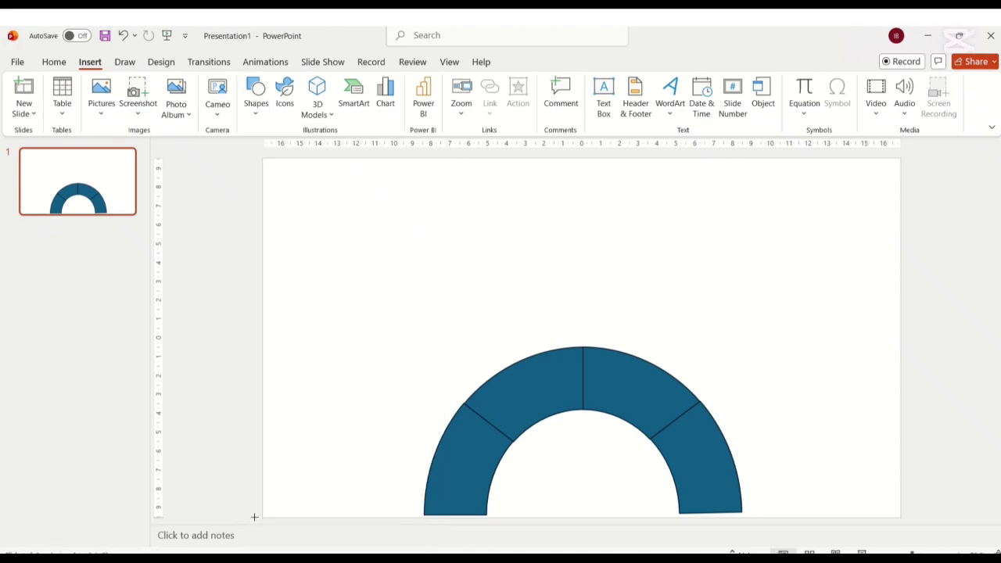
pyautogui.moveTo(386, 329)
pyautogui.mouseDown()
pyautogui.moveTo(435, 380)
pyautogui.moveTo(422, 445)
pyautogui.moveTo(438, 451)
pyautogui.mouseUp()
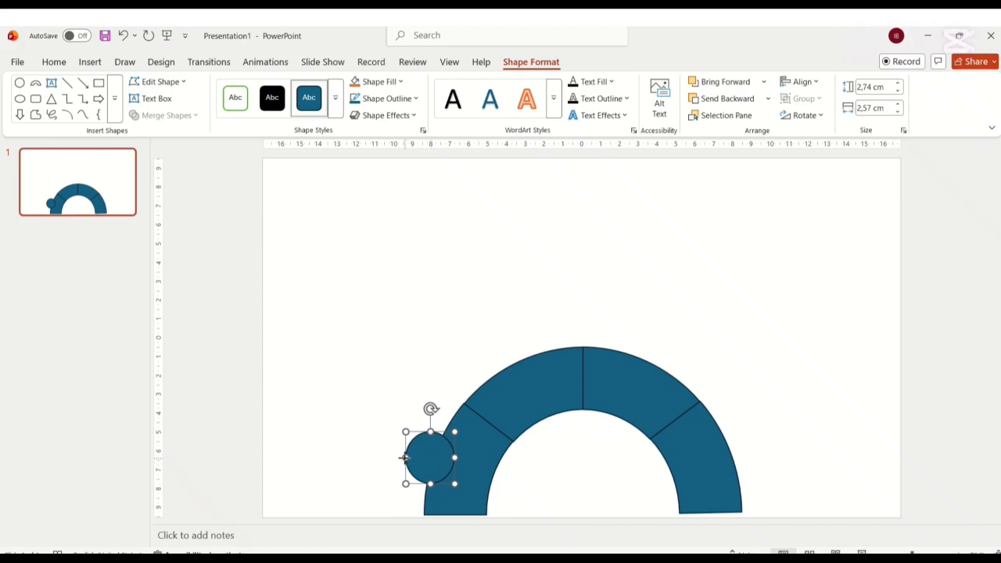
# Widen the circle to about 2.77 cm and place copies on the outer edges of the other three segments.
pyautogui.moveTo(405, 457); pyautogui.dragTo(431, 462)
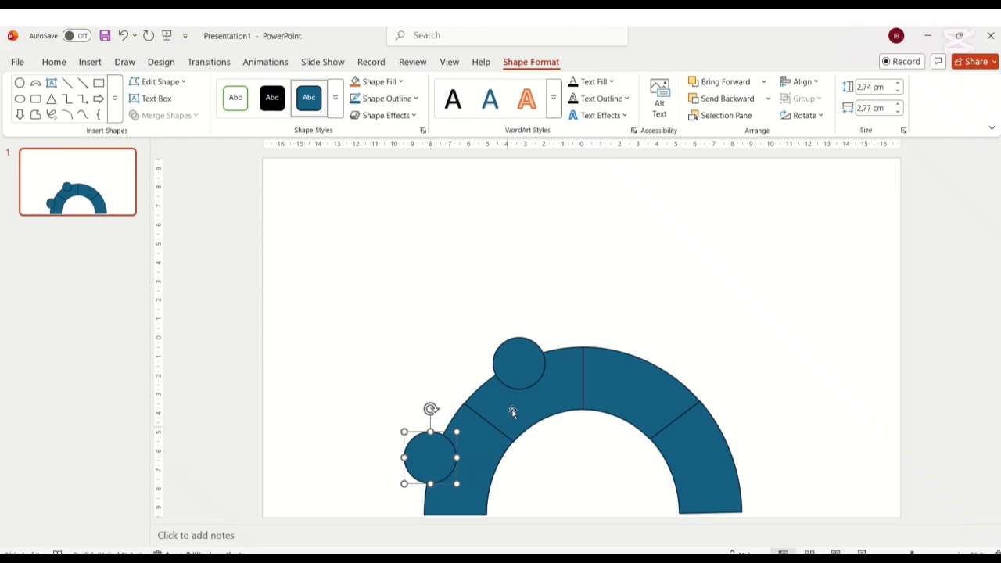
pyautogui.moveTo(524, 366); pyautogui.dragTo(743, 459)
# Remove the outline from all arc segments and circles by setting their line to No line.
pyautogui.moveTo(358, 297); pyautogui.dragTo(834, 525)
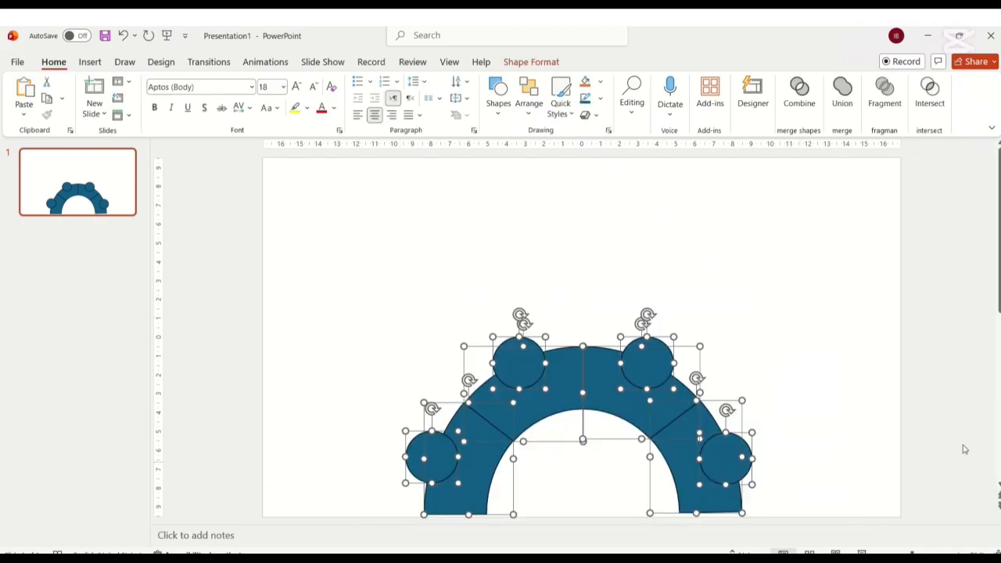
pyautogui.rightClick(555, 362)
pyautogui.click(603, 338)
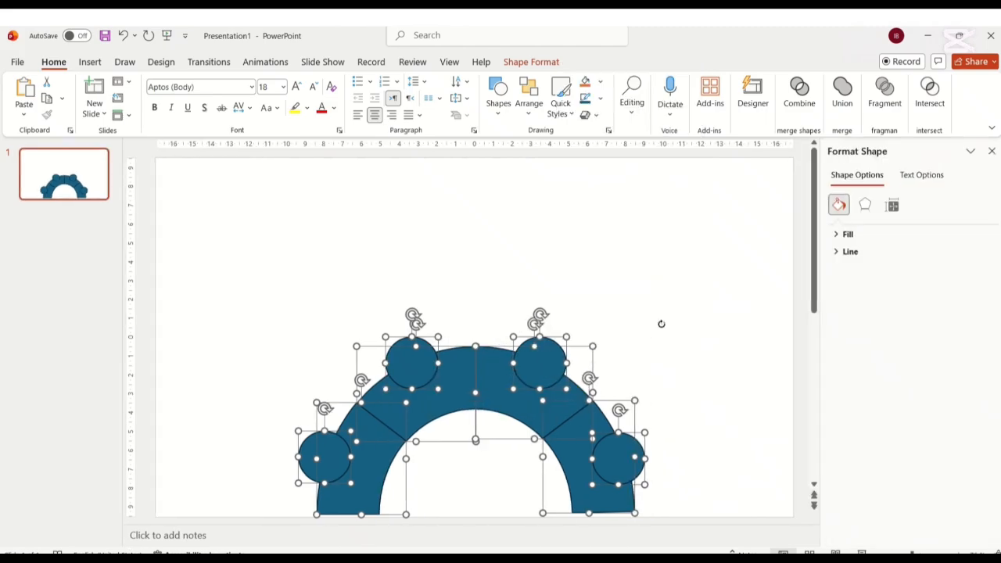
pyautogui.click(850, 254)
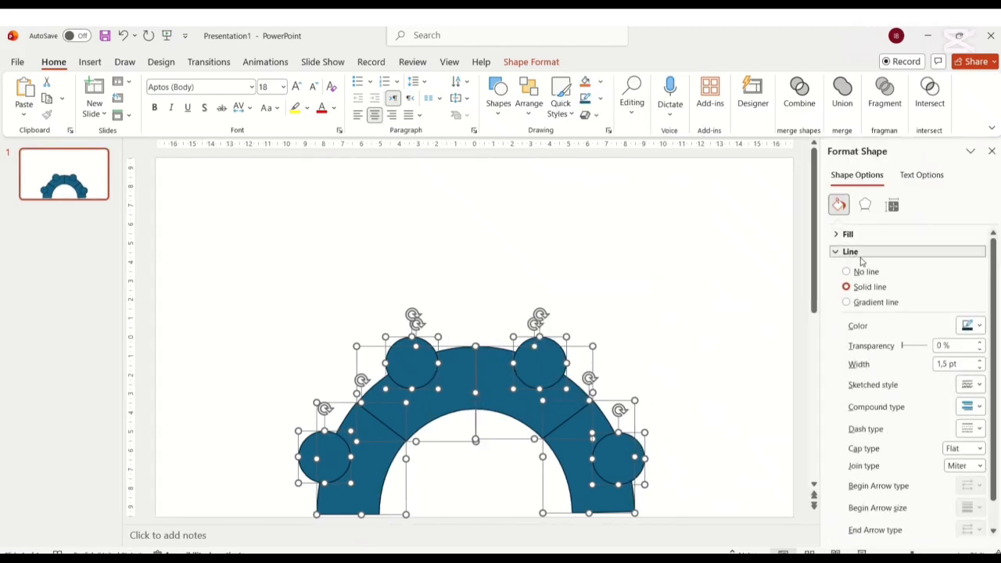
pyautogui.click(867, 272)
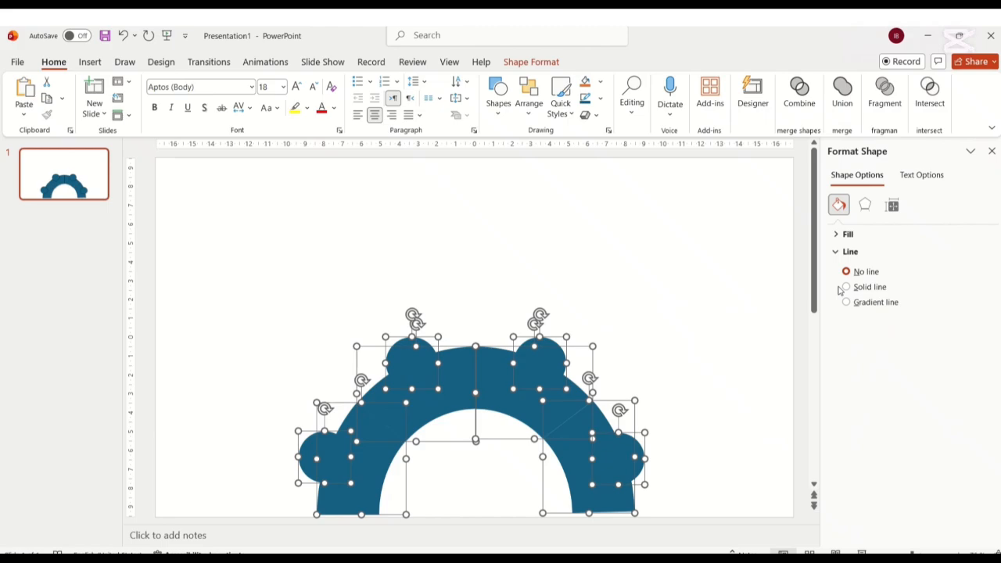
pyautogui.click(753, 389)
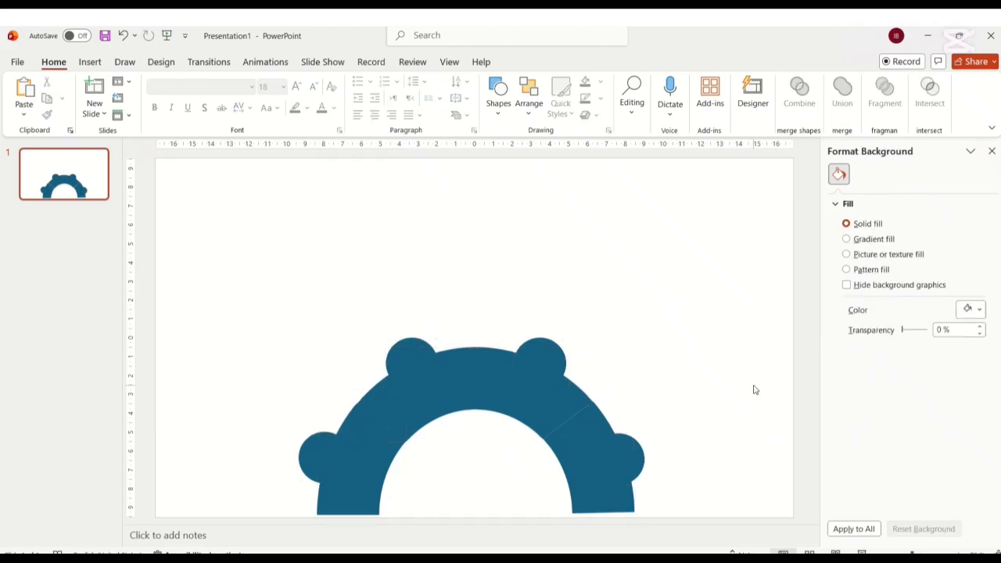
# Merge the leftmost arc segment and its circle into one shape with Union.
pyautogui.click(362, 479)
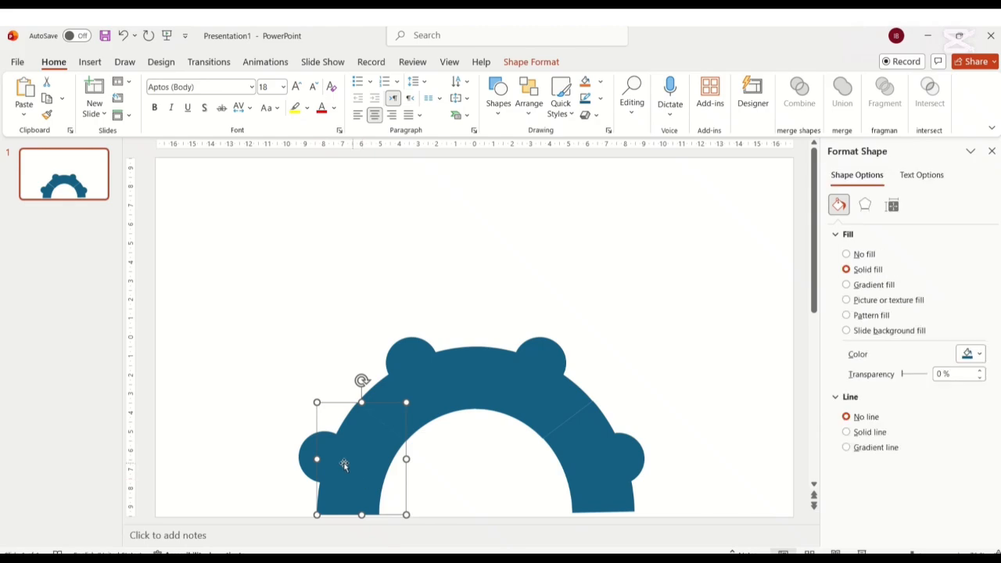
pyautogui.keyDown('shift'); pyautogui.click(306, 458); pyautogui.keyUp('shift')
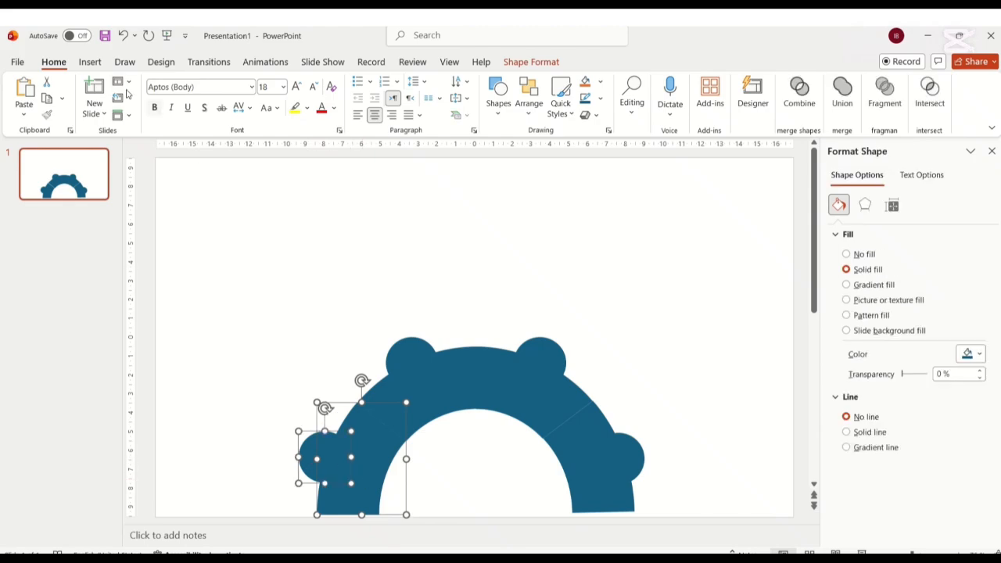
pyautogui.click(90, 63)
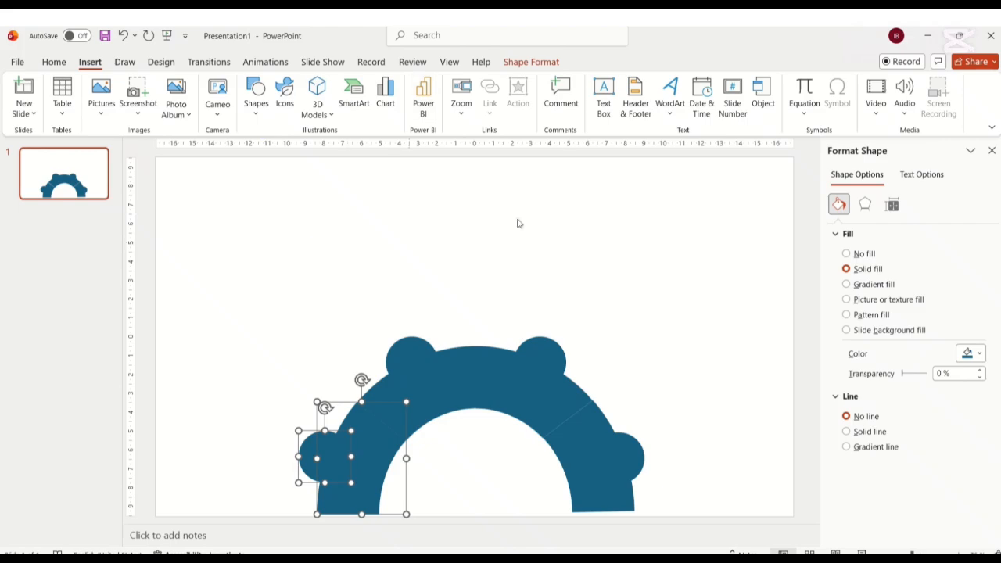
pyautogui.click(530, 62)
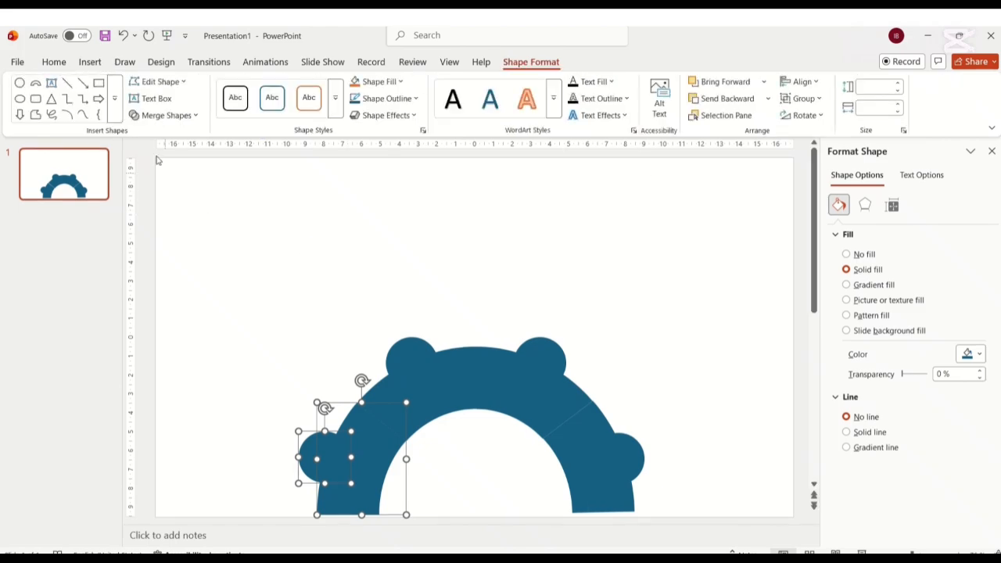
pyautogui.click(166, 115)
pyautogui.click(176, 136)
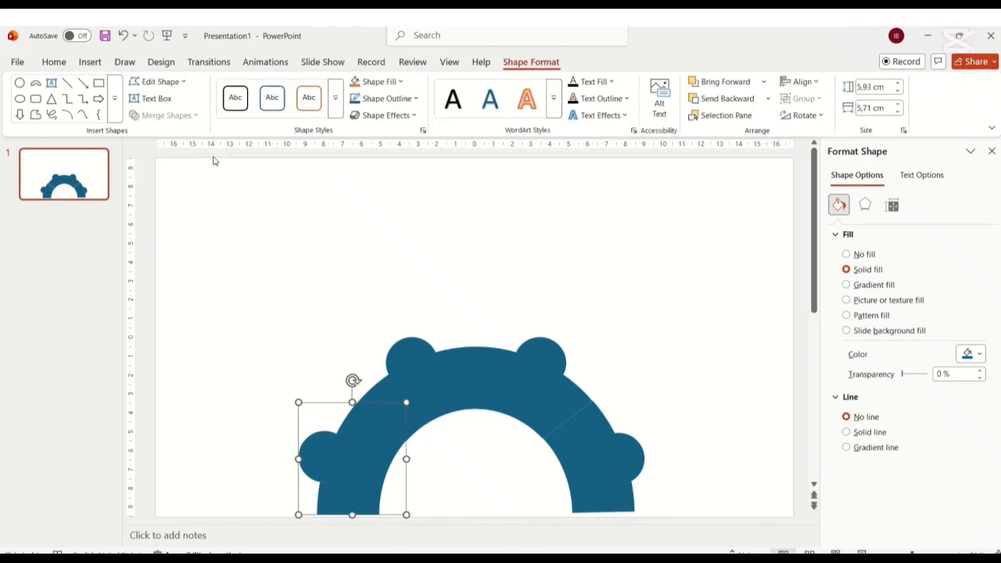
# Merge the second arc segment from the left and its circle into one shape with Union.
pyautogui.click(440, 384)
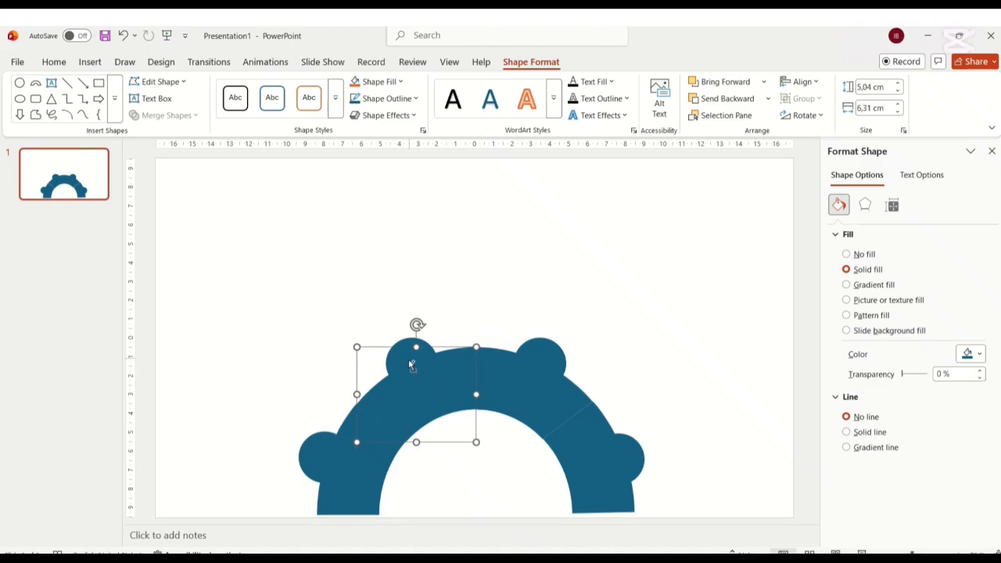
pyautogui.keyDown('shift'); pyautogui.click(412, 364); pyautogui.keyUp('shift')
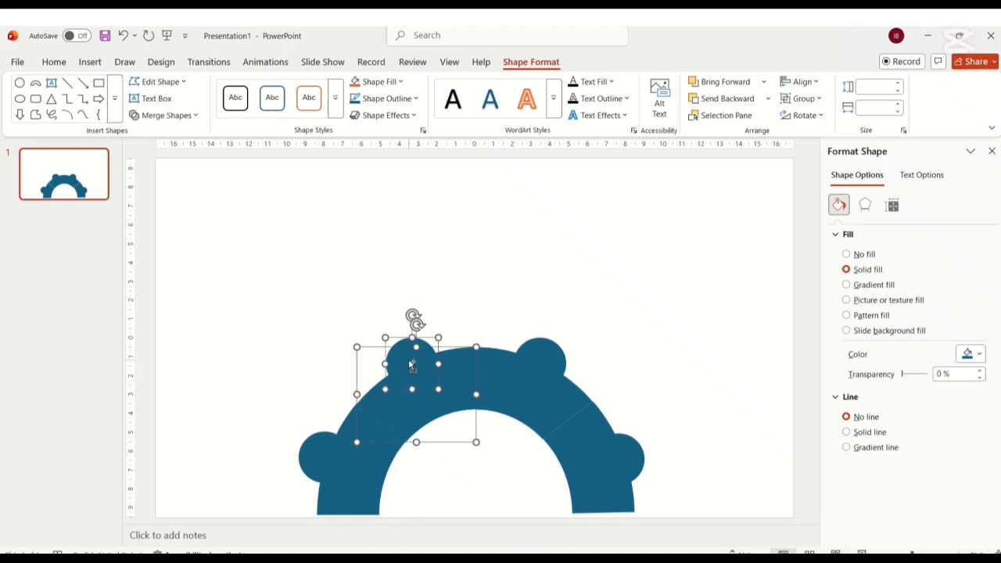
pyautogui.click(164, 115)
pyautogui.click(159, 133)
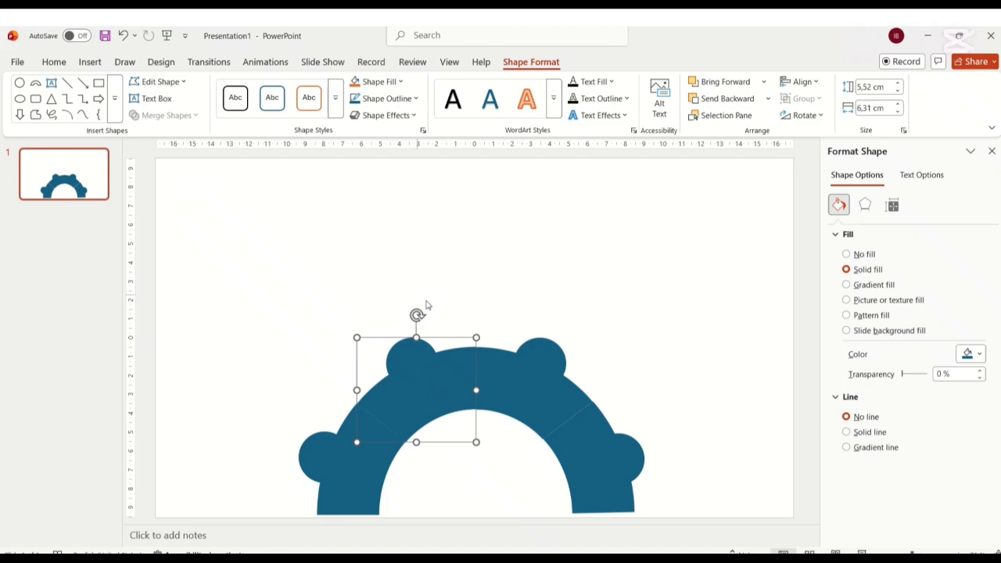
# Merge the third arc segment from the left and its circle into one shape with Union.
pyautogui.click(550, 401)
pyautogui.keyDown('shift'); pyautogui.click(550, 359); pyautogui.keyUp('shift')
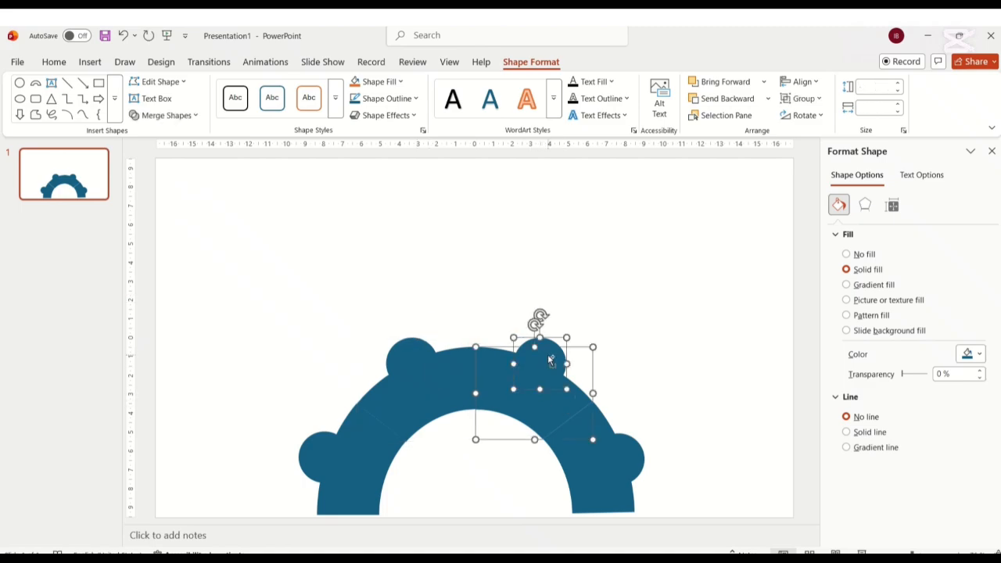
pyautogui.click(166, 115)
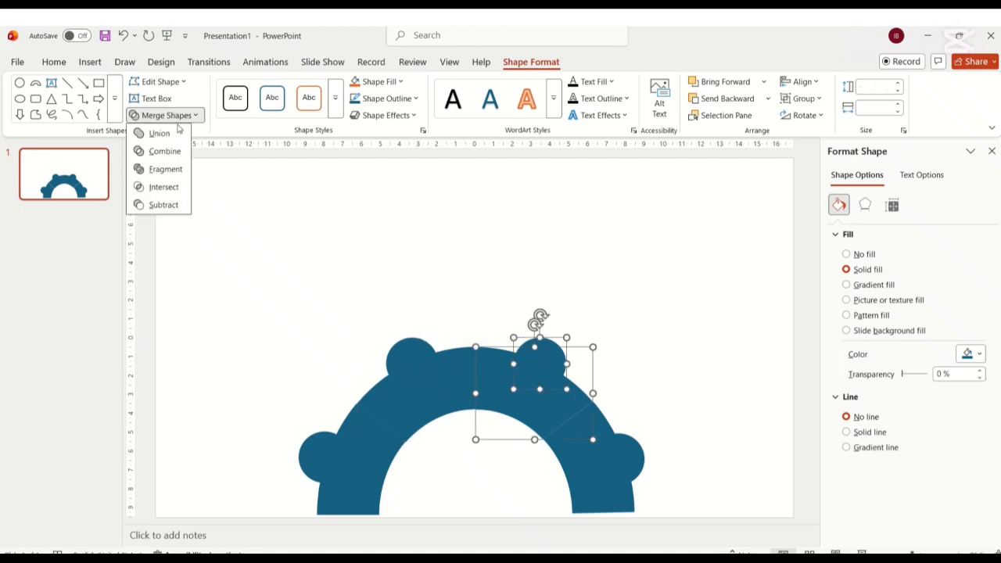
pyautogui.click(181, 136)
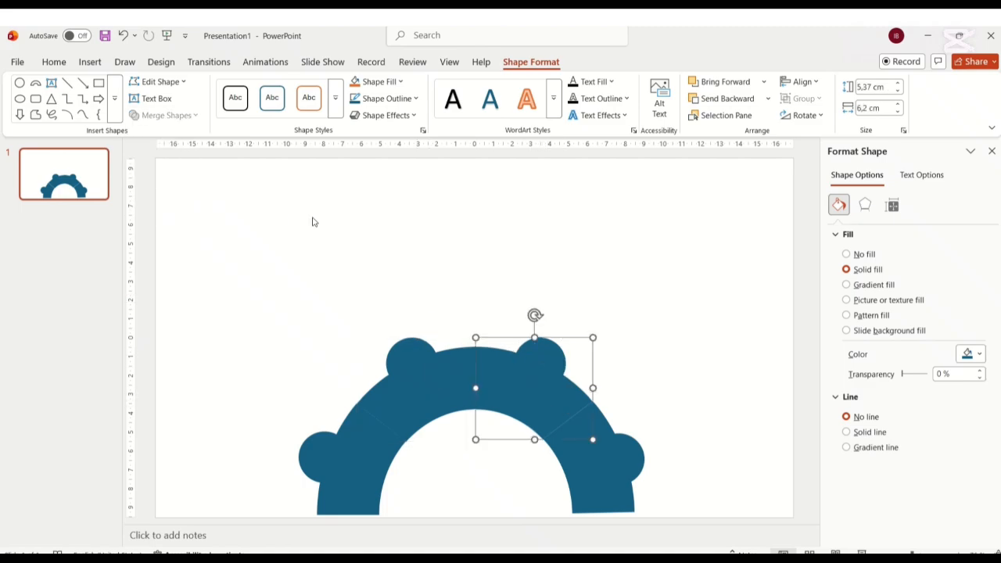
# Merge the rightmost arc segment and its circle into one shape with Union.
pyautogui.click(611, 482)
pyautogui.keyDown('shift'); pyautogui.click(582, 470); pyautogui.keyUp('shift')
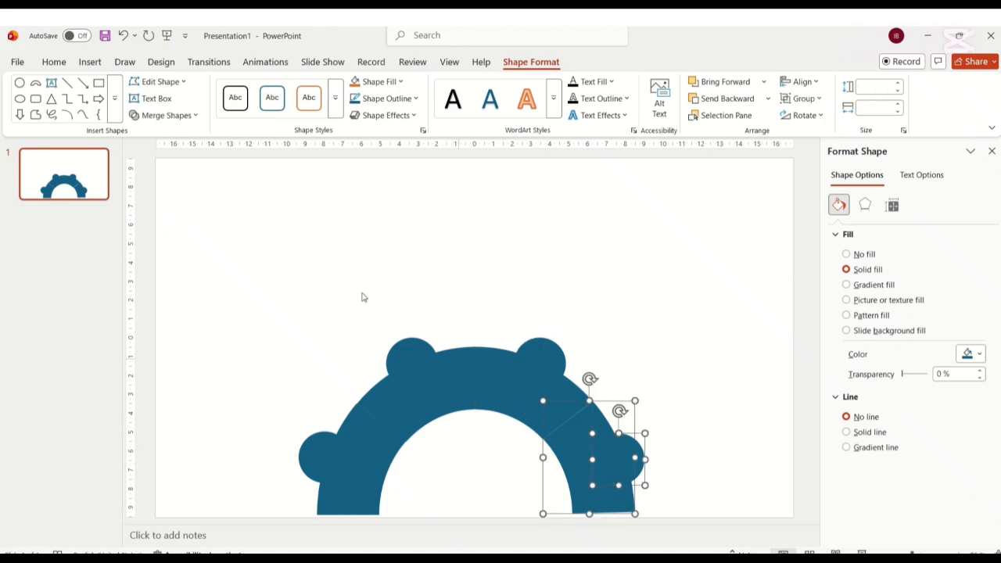
pyautogui.click(192, 116)
pyautogui.click(179, 133)
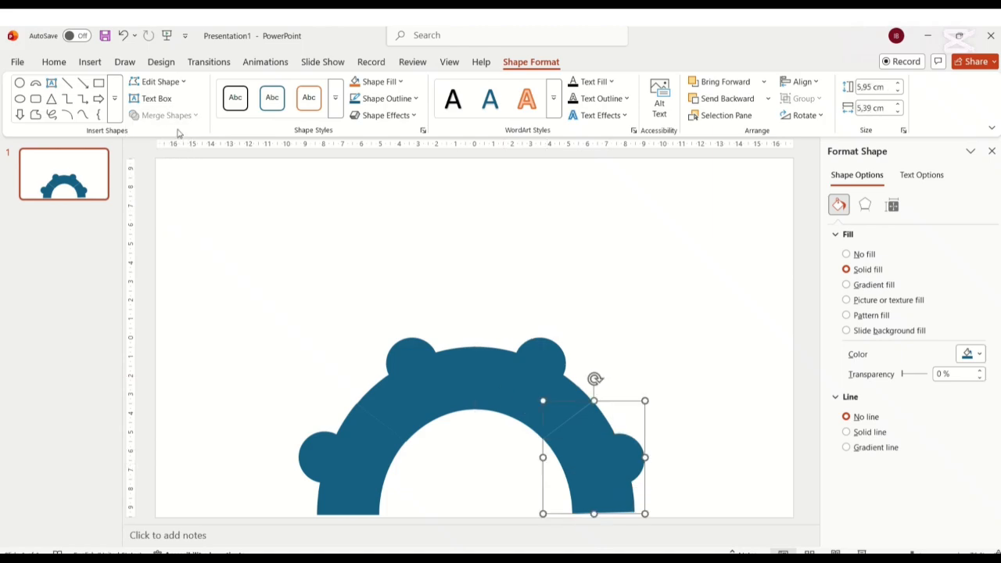
# Select all four merged arc segments and change their fill color to light gray.
pyautogui.click(396, 418)
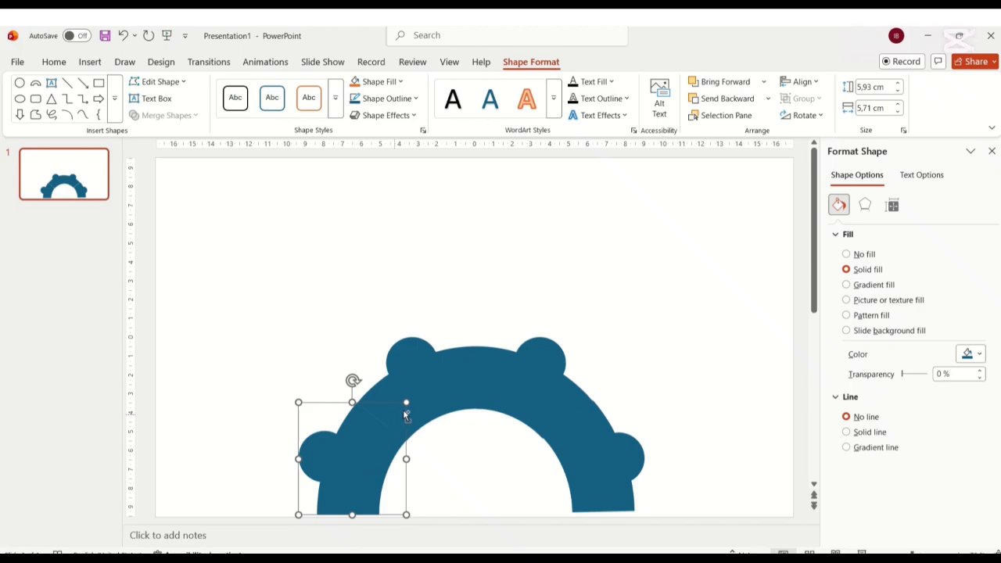
pyautogui.keyDown('shift'); pyautogui.click(408, 412); pyautogui.keyUp('shift')
pyautogui.keyDown('shift'); pyautogui.click(507, 378); pyautogui.keyUp('shift')
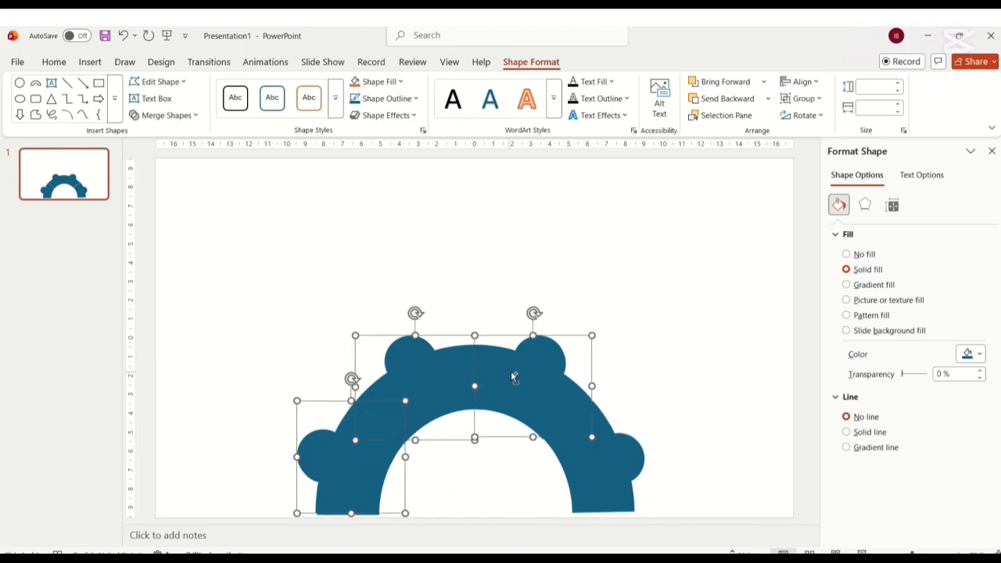
pyautogui.keyDown('shift'); pyautogui.click(590, 470); pyautogui.keyUp('shift')
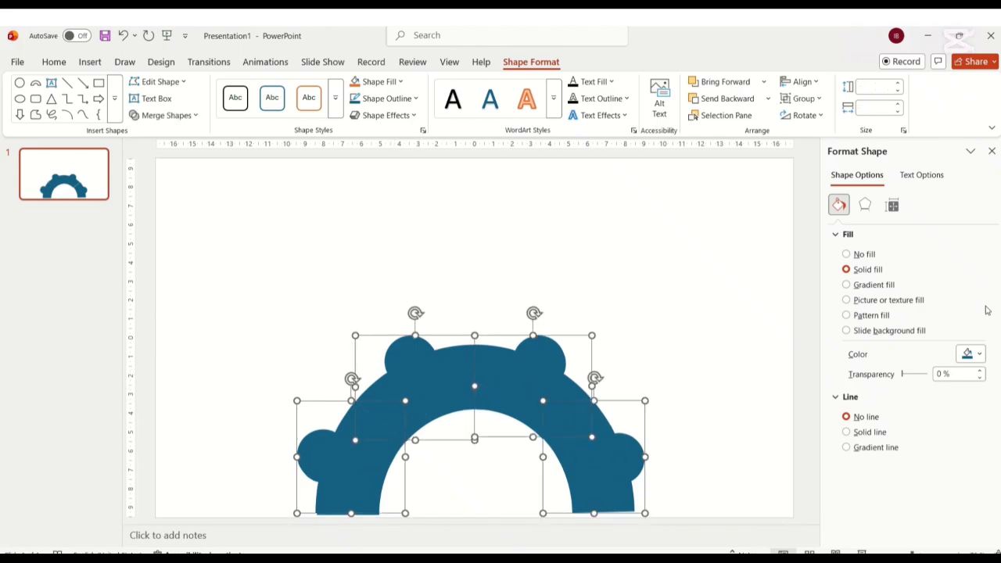
pyautogui.click(979, 354)
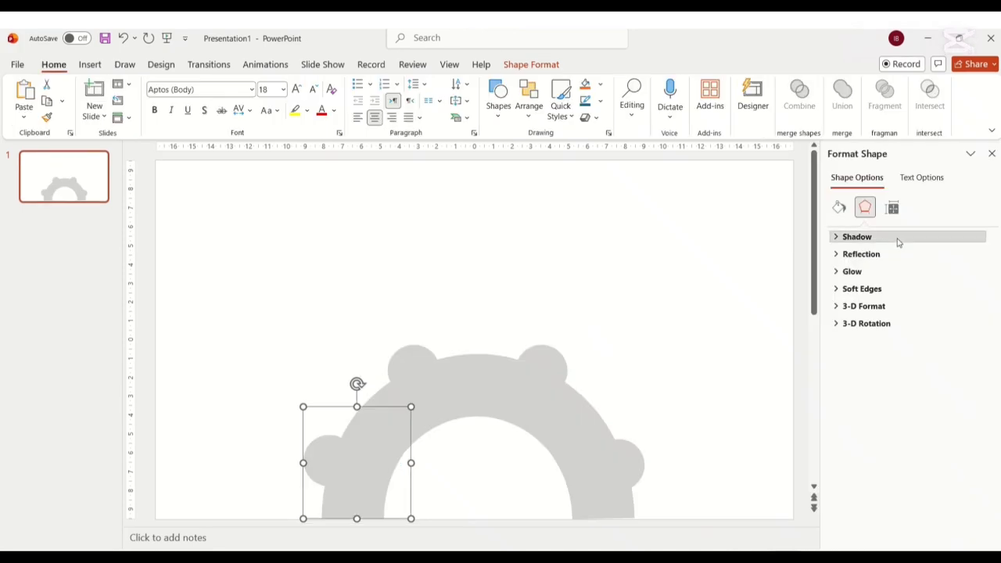
# Apply an outer shadow preset offset to the bottom right to the leftmost segment, and one offset to the bottom to the second segment.
pyautogui.click(898, 239)
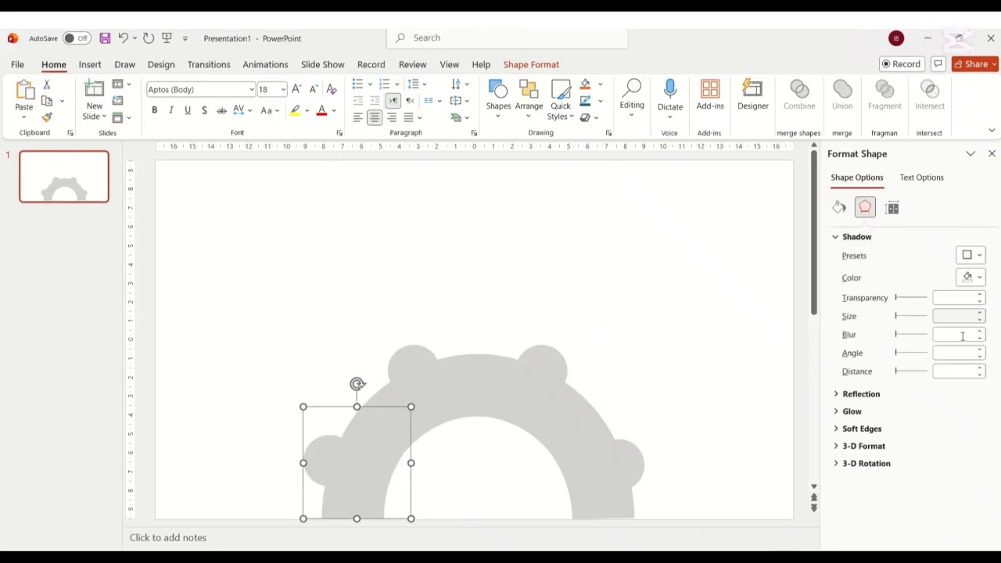
pyautogui.click(970, 255)
pyautogui.click(898, 361)
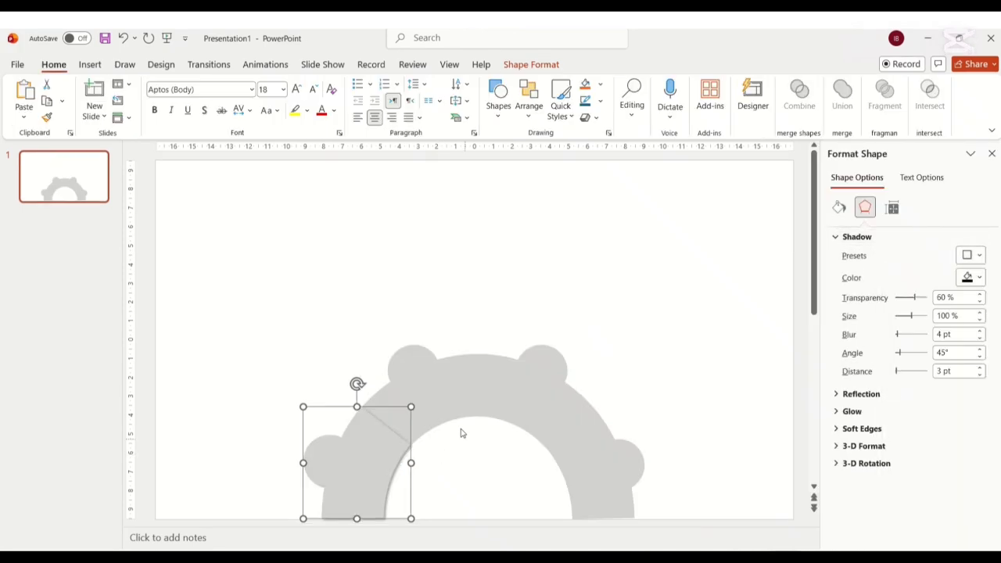
pyautogui.click(440, 413)
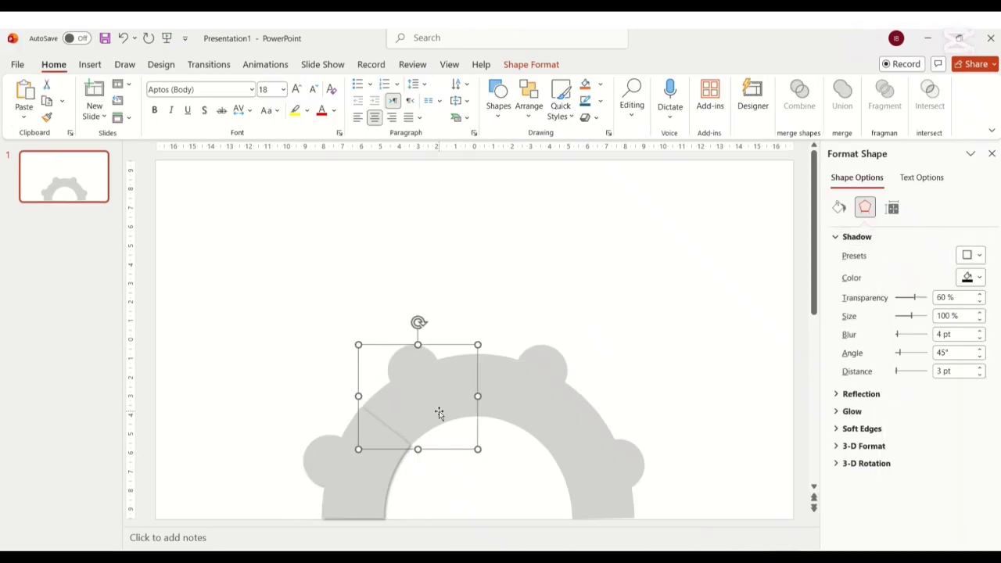
pyautogui.click(978, 256)
pyautogui.click(935, 363)
# Give the third segment from the left an outer shadow preset offset to the bottom left, with a 135° angle.
pyautogui.click(522, 405)
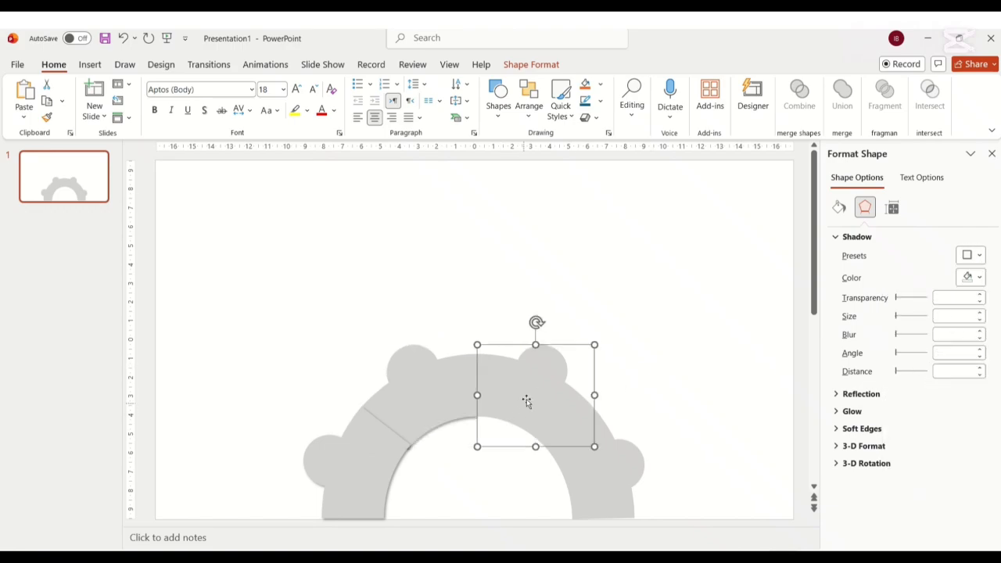
pyautogui.click(978, 256)
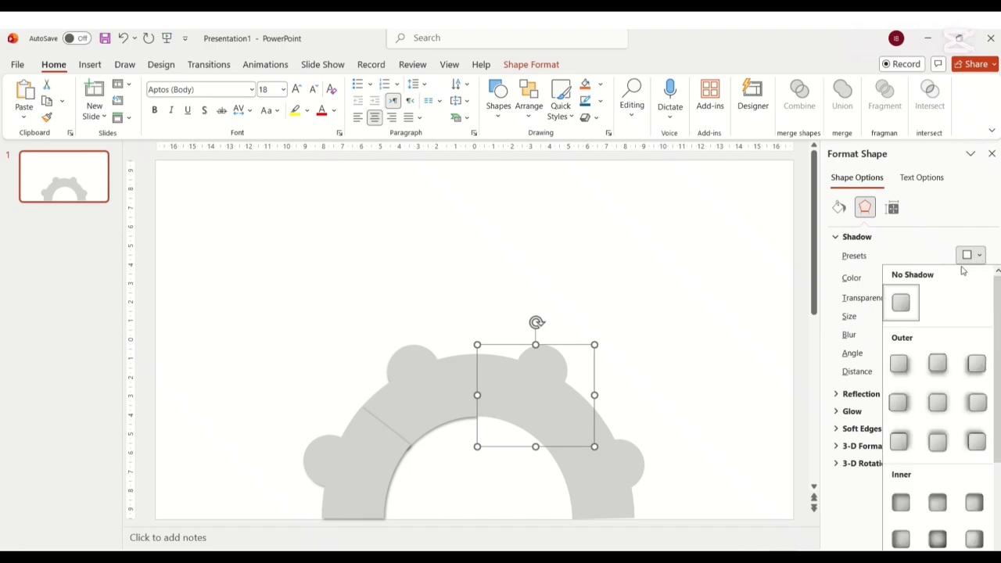
pyautogui.click(938, 364)
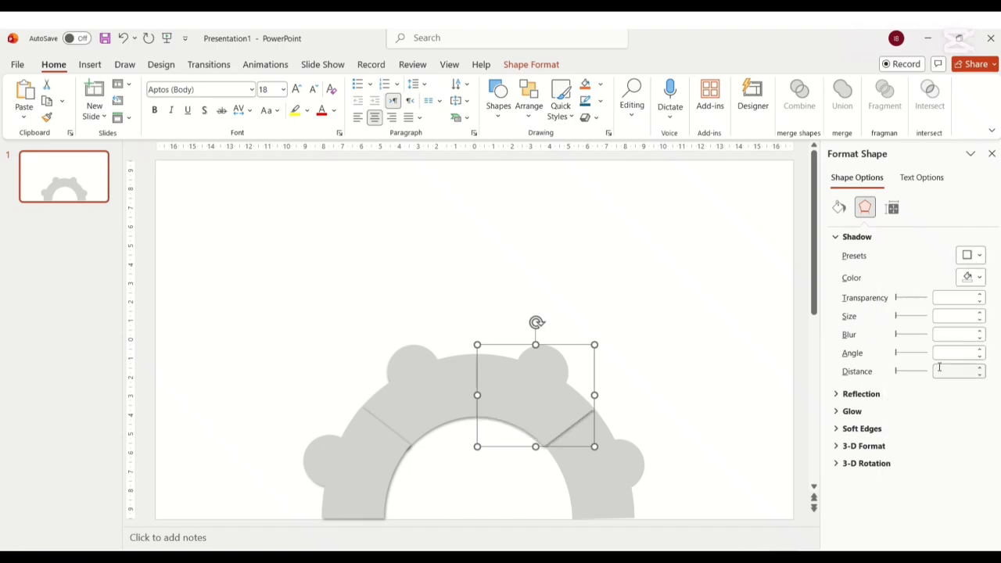
pyautogui.click(978, 255)
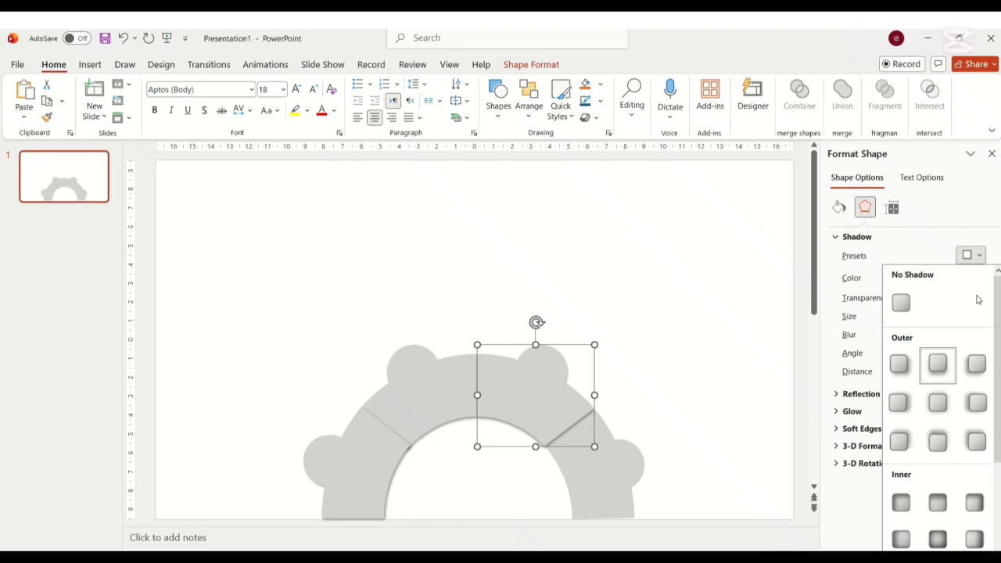
pyautogui.click(975, 363)
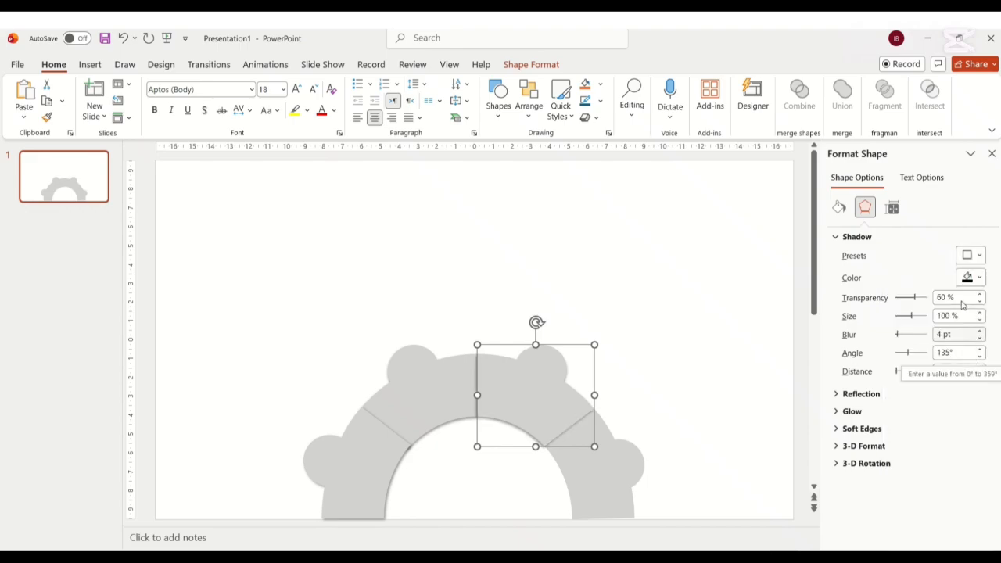
# Apply the outer shadow preset offset to the bottom left to the rightmost segment.
pyautogui.click(625, 502)
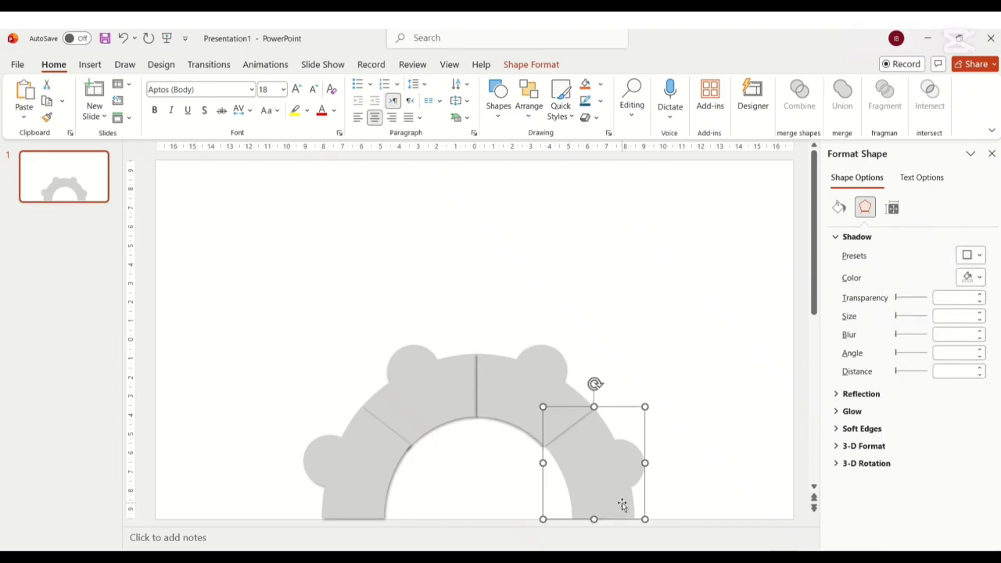
pyautogui.click(980, 258)
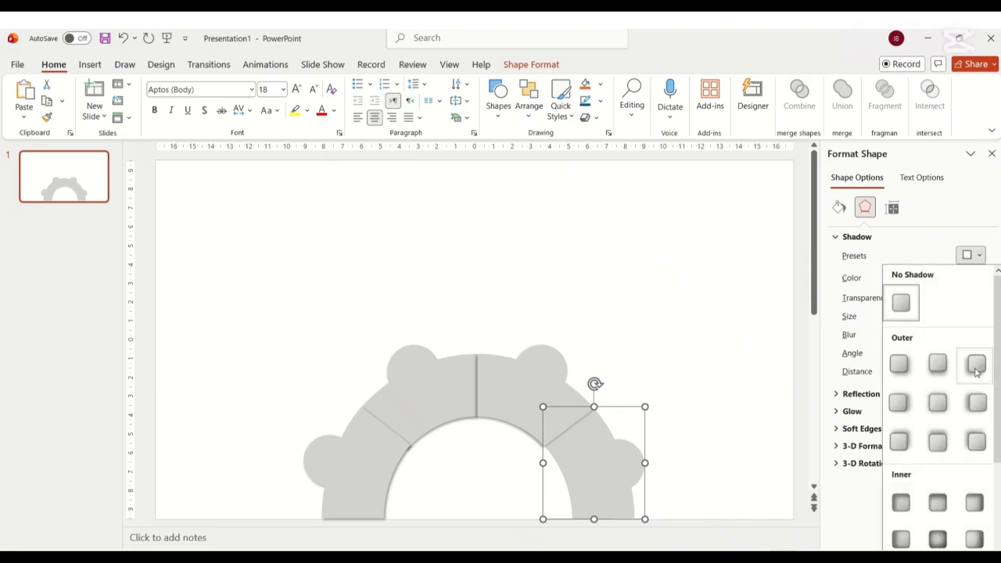
pyautogui.click(975, 372)
pyautogui.click(723, 326)
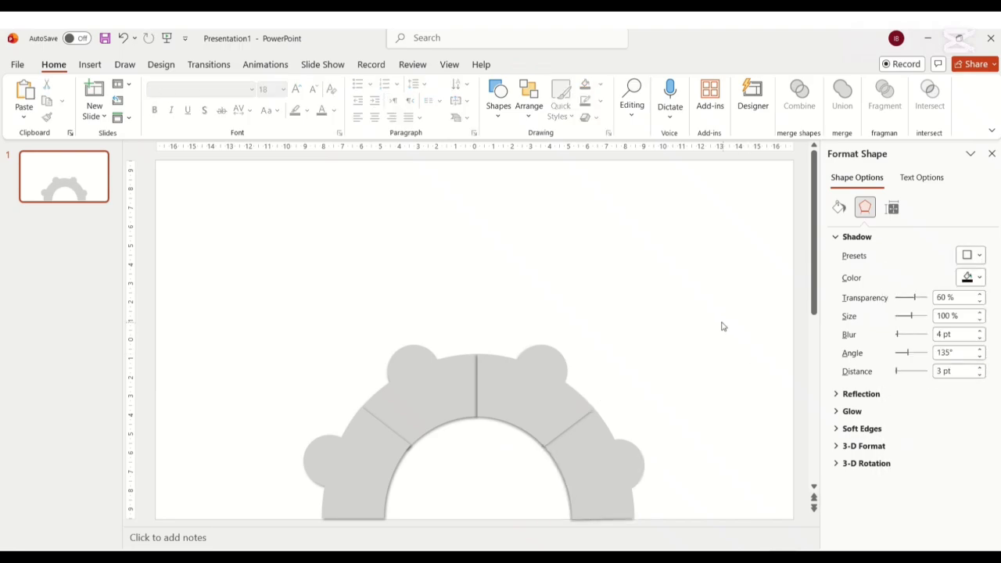
# Draw a smaller circle inside the leftmost segment's round lobe and give it a white fill with no line.
pyautogui.click(90, 64)
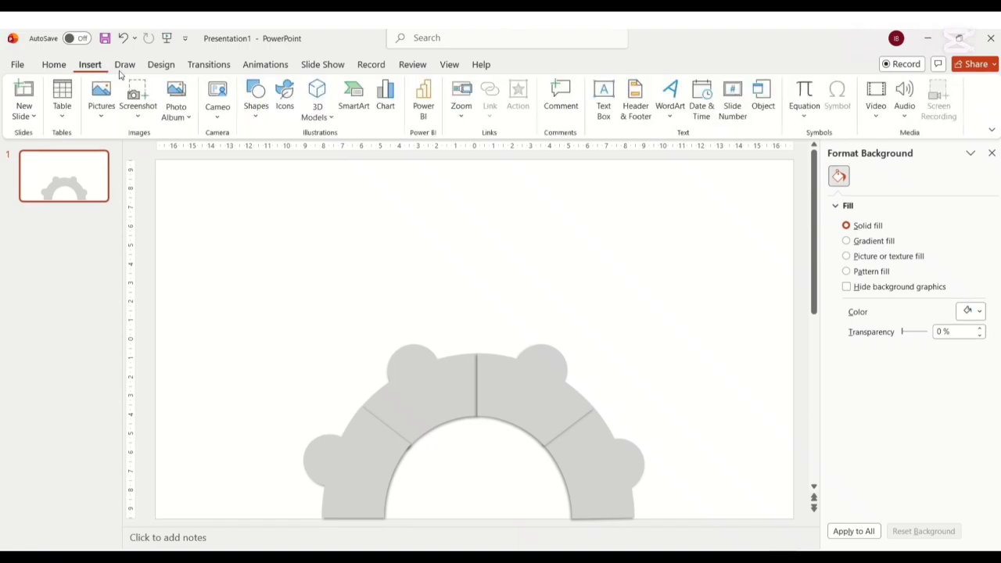
pyautogui.click(257, 123)
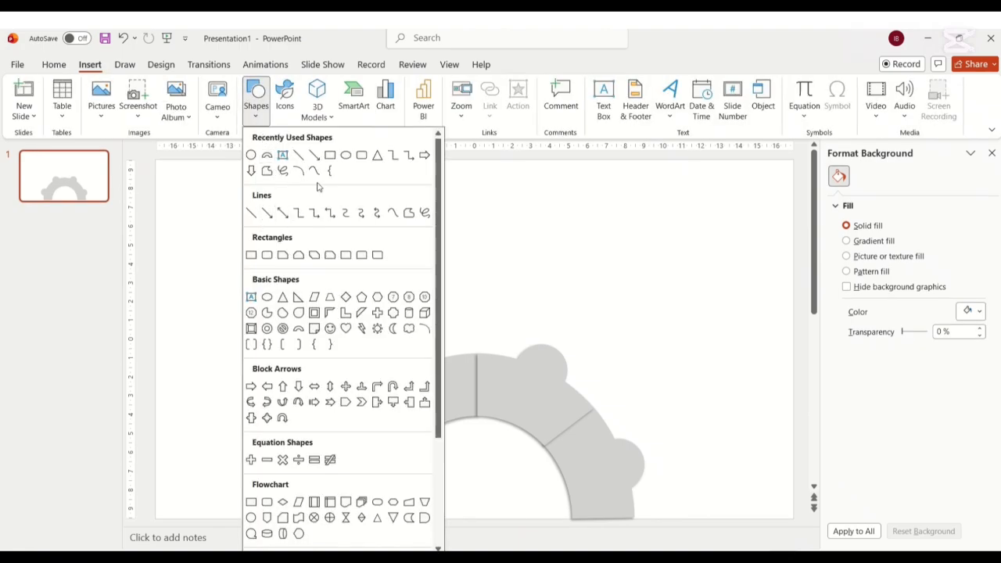
pyautogui.click(266, 171)
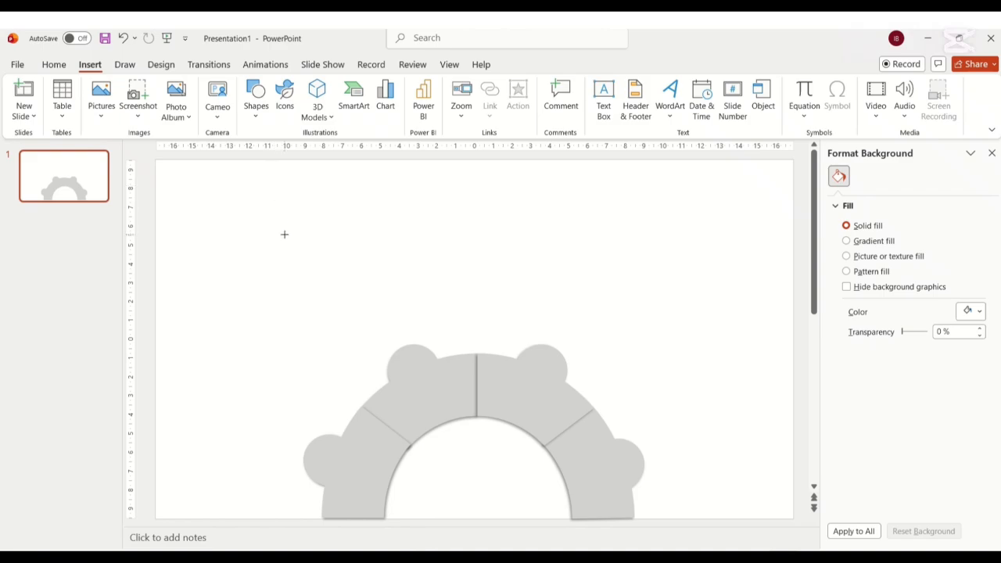
pyautogui.moveTo(284, 234)
pyautogui.mouseDown()
pyautogui.moveTo(325, 277)
pyautogui.moveTo(273, 254)
pyautogui.moveTo(310, 298)
pyautogui.moveTo(321, 470)
pyautogui.moveTo(331, 469)
pyautogui.moveTo(324, 460)
pyautogui.mouseUp()
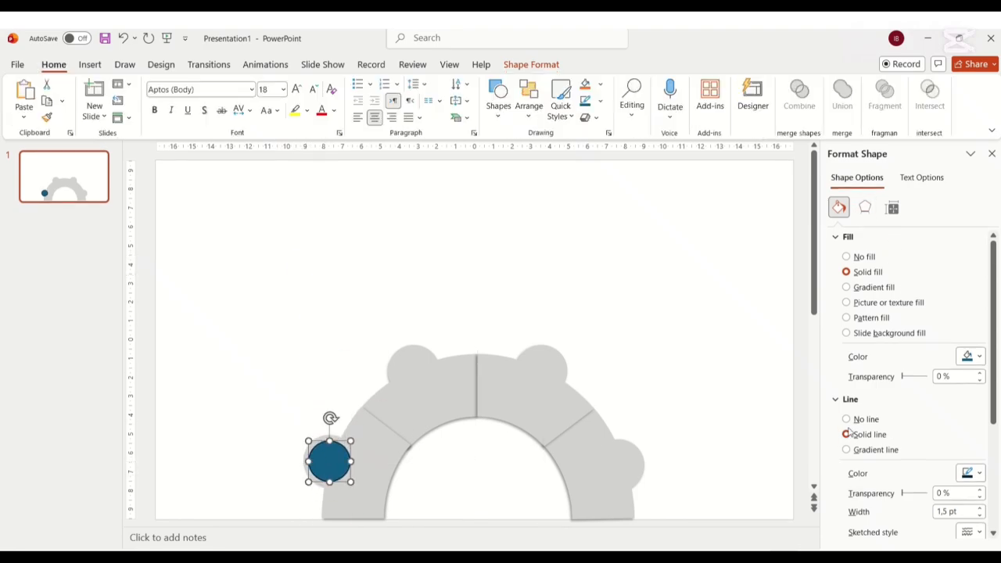
pyautogui.click(846, 418)
pyautogui.click(979, 357)
pyautogui.click(849, 164)
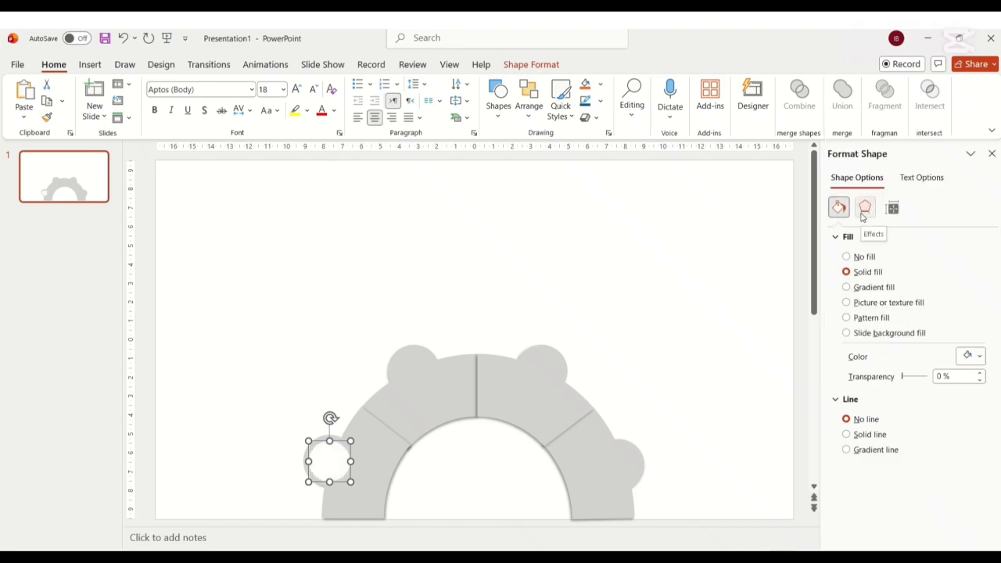
# Apply the centered outer shadow preset to the white circle and place copies on the round lobes of the other three segments.
pyautogui.click(864, 209)
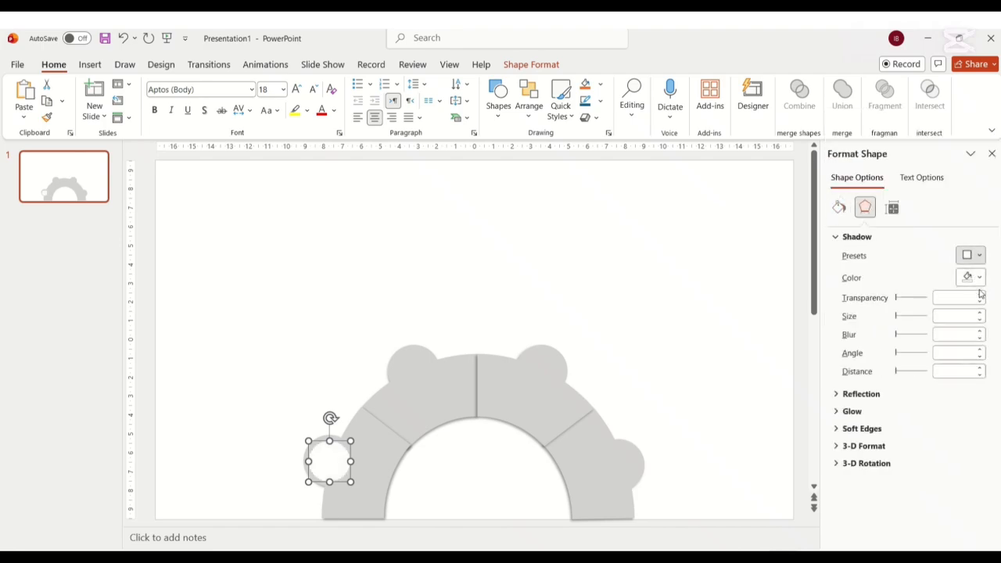
pyautogui.click(970, 254)
pyautogui.click(938, 402)
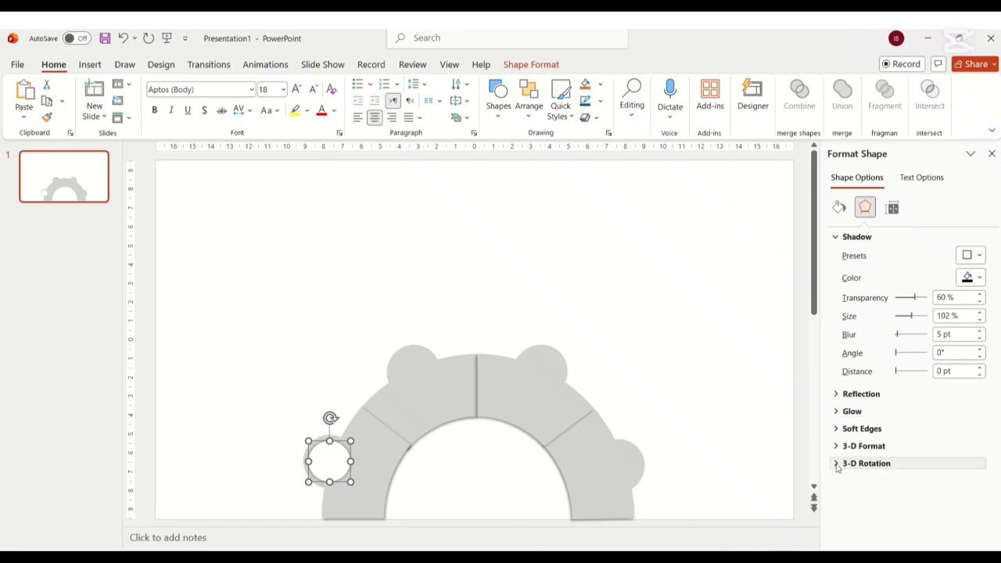
pyautogui.click(459, 339)
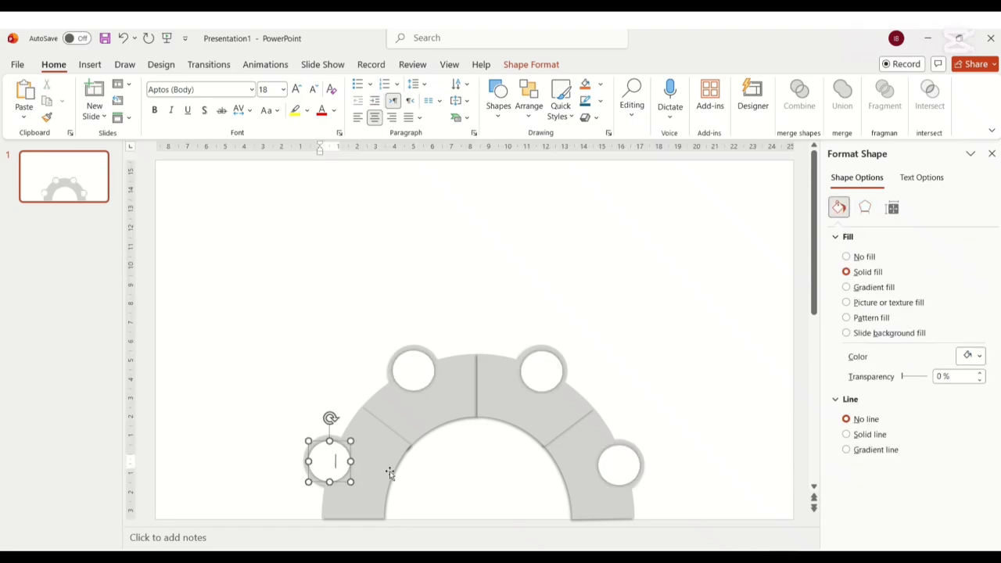
# Number the leftmost white circle 01, with light gray text at font size 24.
pyautogui.doubleClick(335, 460)
pyautogui.click(334, 110)
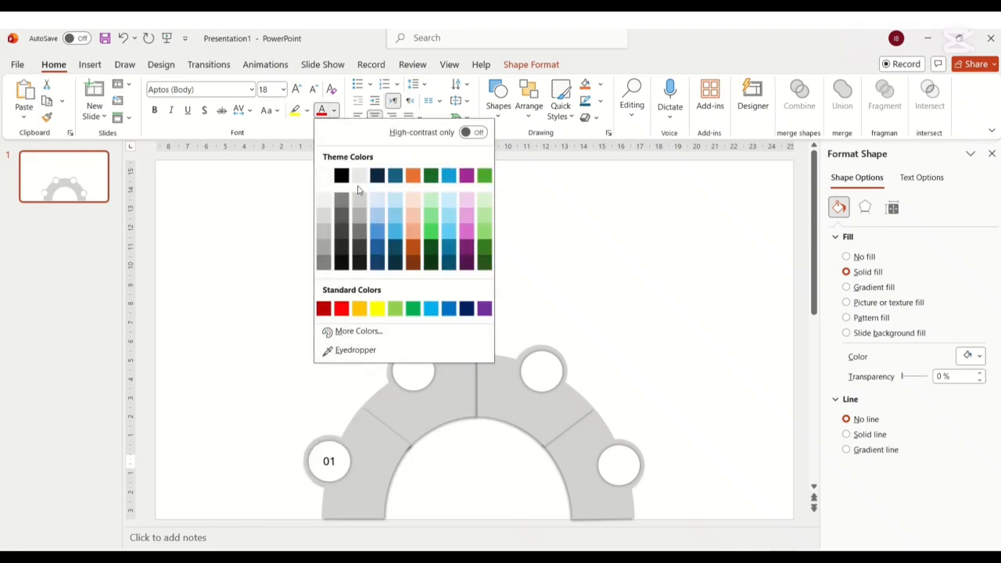
pyautogui.click(360, 201)
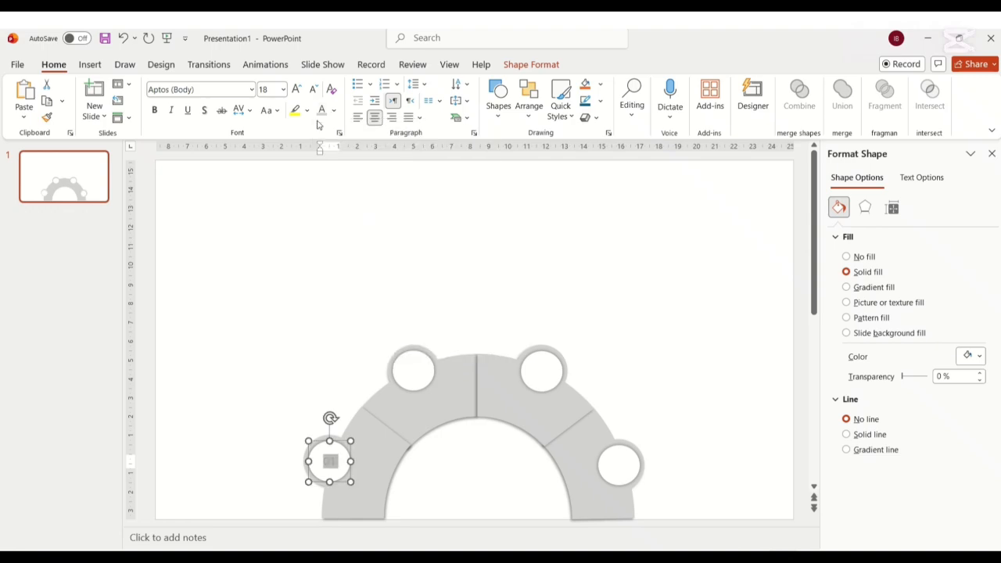
pyautogui.click(283, 90)
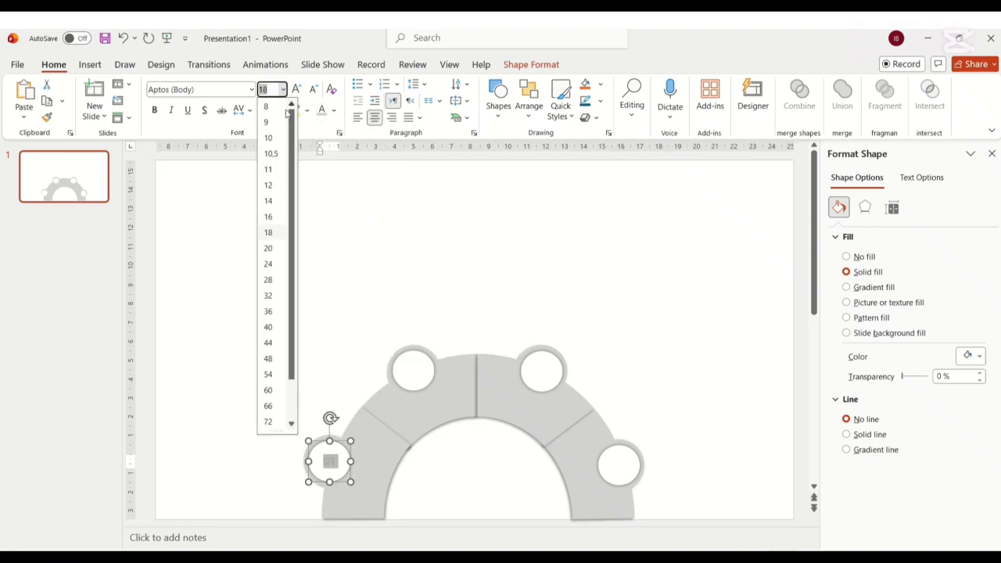
pyautogui.click(269, 264)
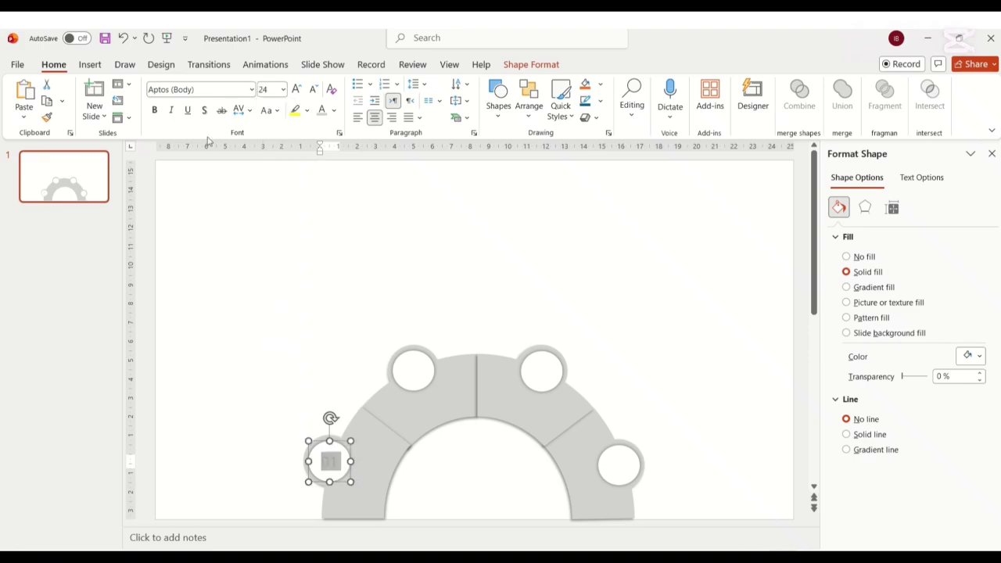
# Set the 01 label's font to ADLaM Display and number the remaining white circles 02, 03 and 04 in the same style.
pyautogui.click(253, 94)
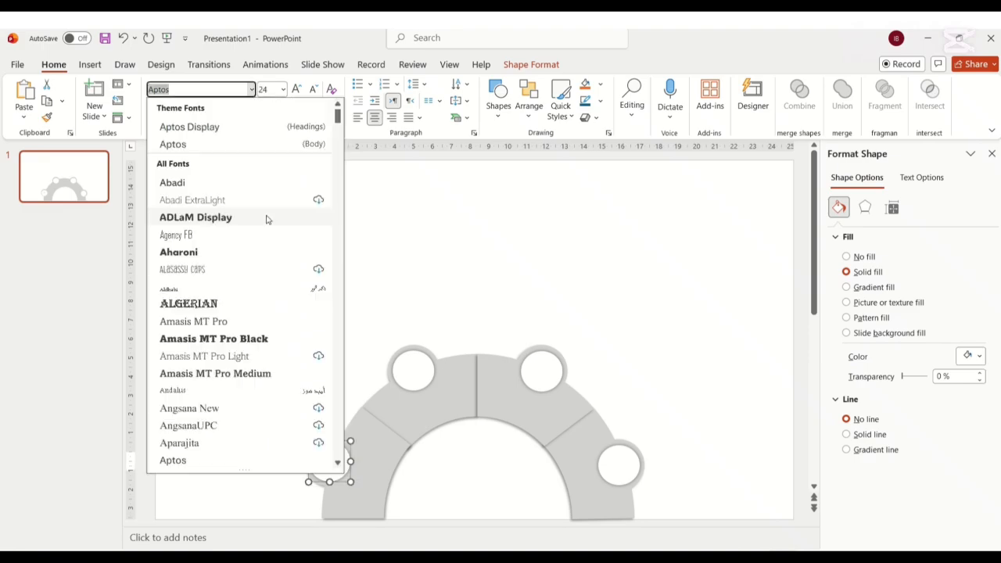
pyautogui.click(261, 218)
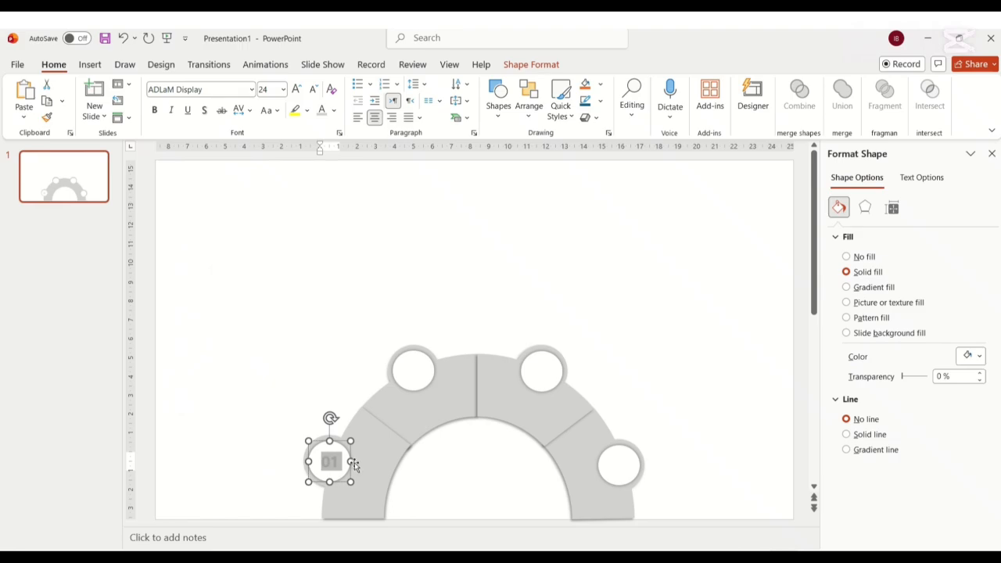
pyautogui.rightClick(331, 462)
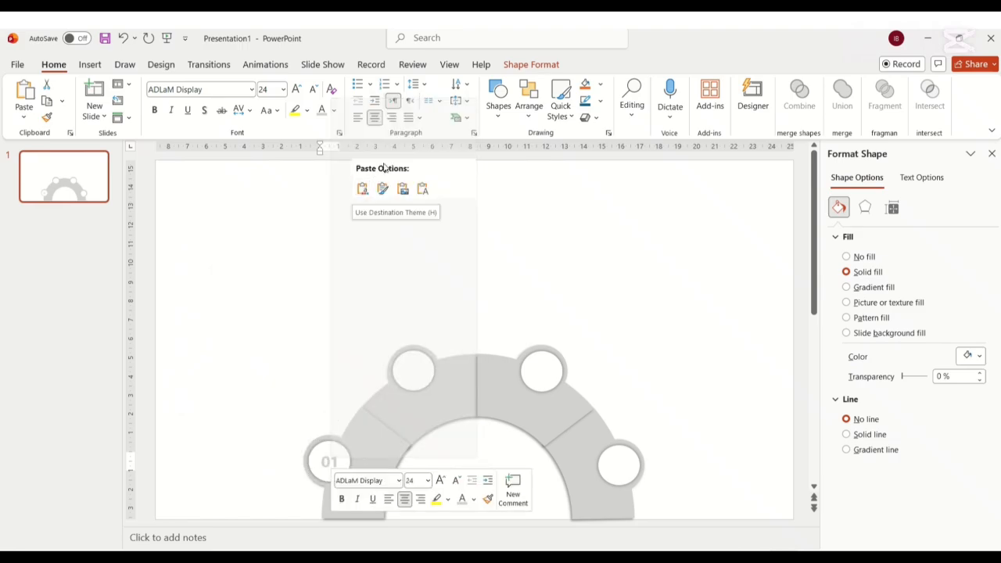
pyautogui.click(376, 149)
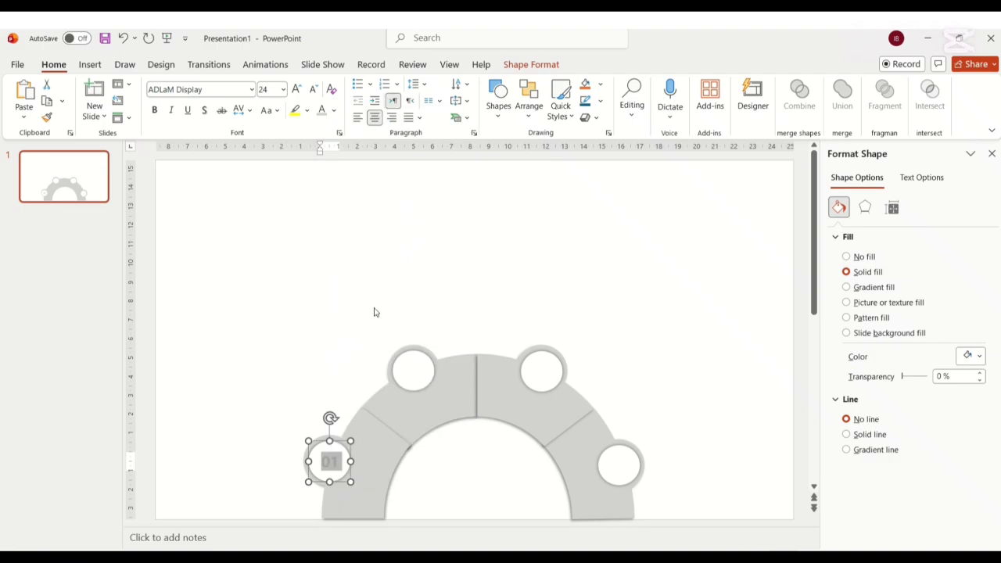
pyautogui.click(376, 312)
# Draw a straight line about 3.17 cm high and 3.56 cm wide outward from the joint between segments 01 and 02, and color it light gray.
pyautogui.click(88, 66)
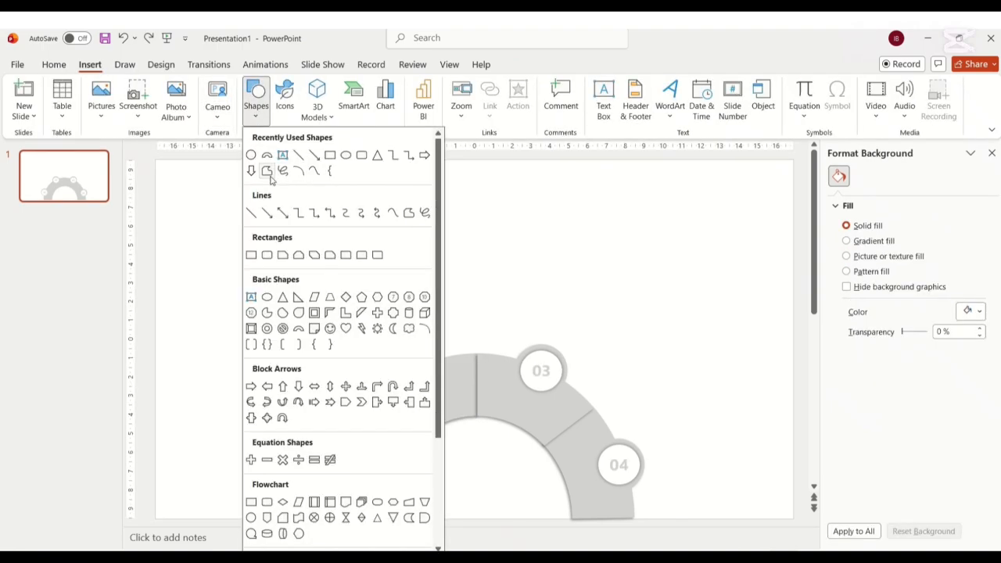
pyautogui.click(306, 156)
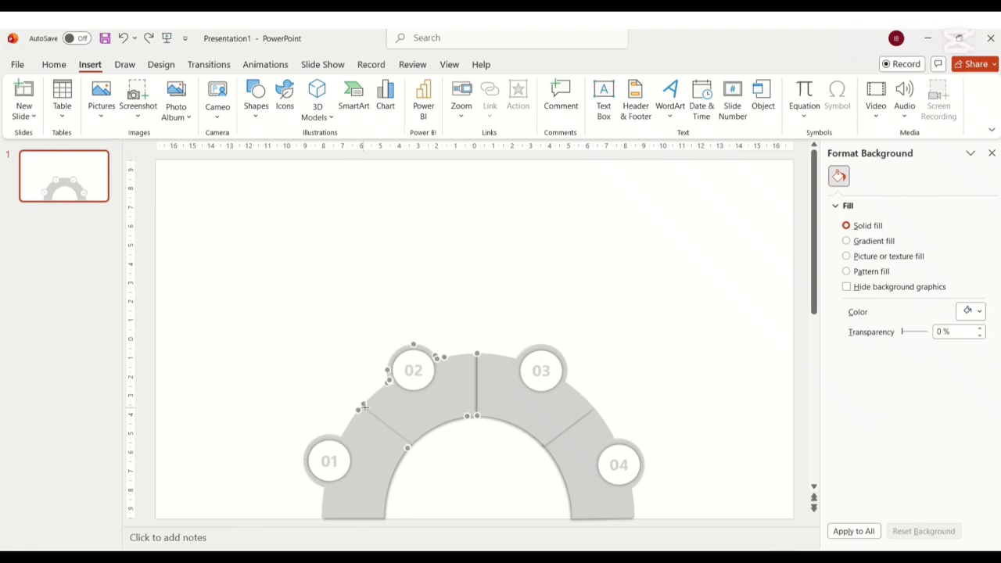
pyautogui.moveTo(363, 405)
pyautogui.mouseDown()
pyautogui.moveTo(313, 349)
pyautogui.moveTo(290, 347)
pyautogui.moveTo(322, 372)
pyautogui.mouseUp()
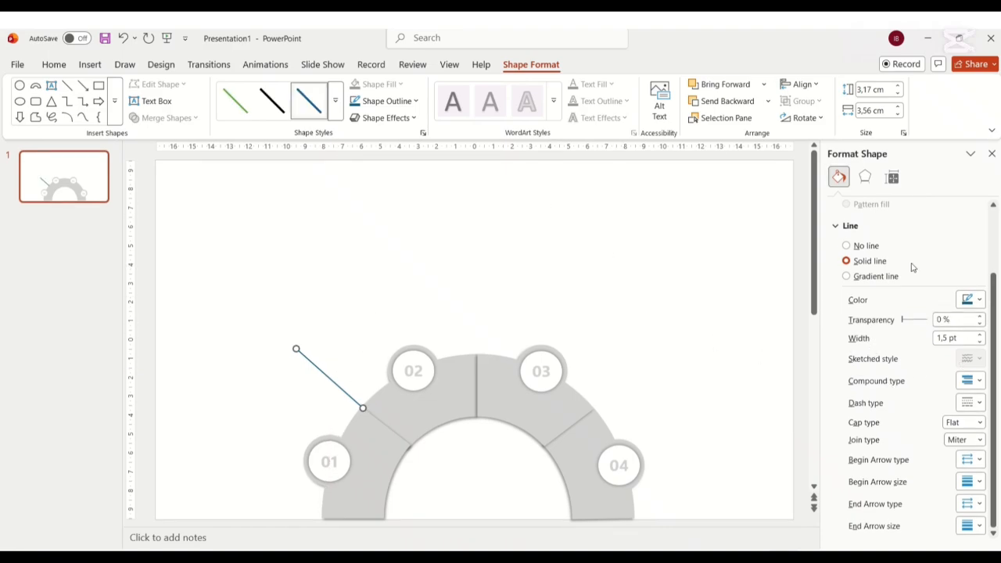
pyautogui.click(977, 300)
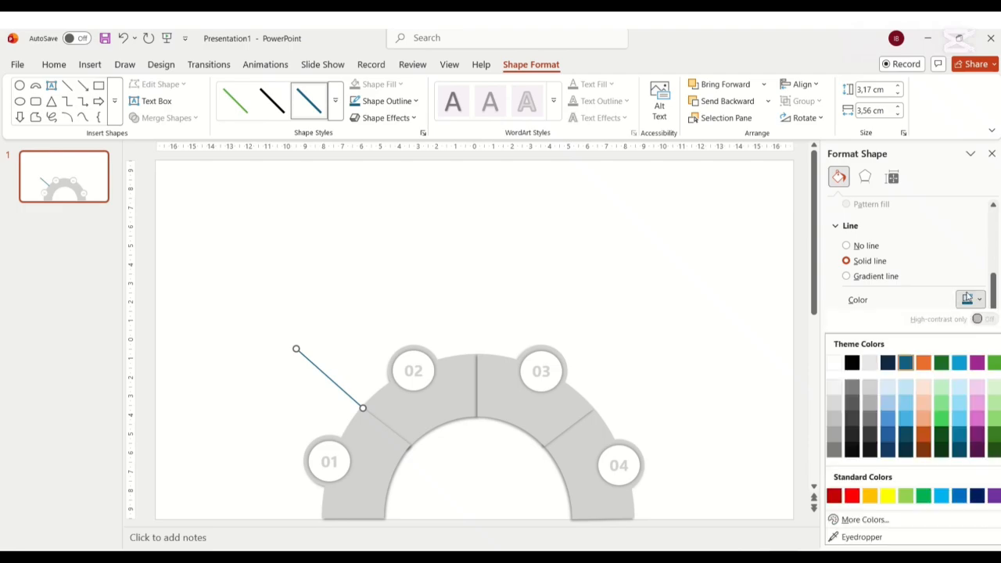
pyautogui.click(868, 393)
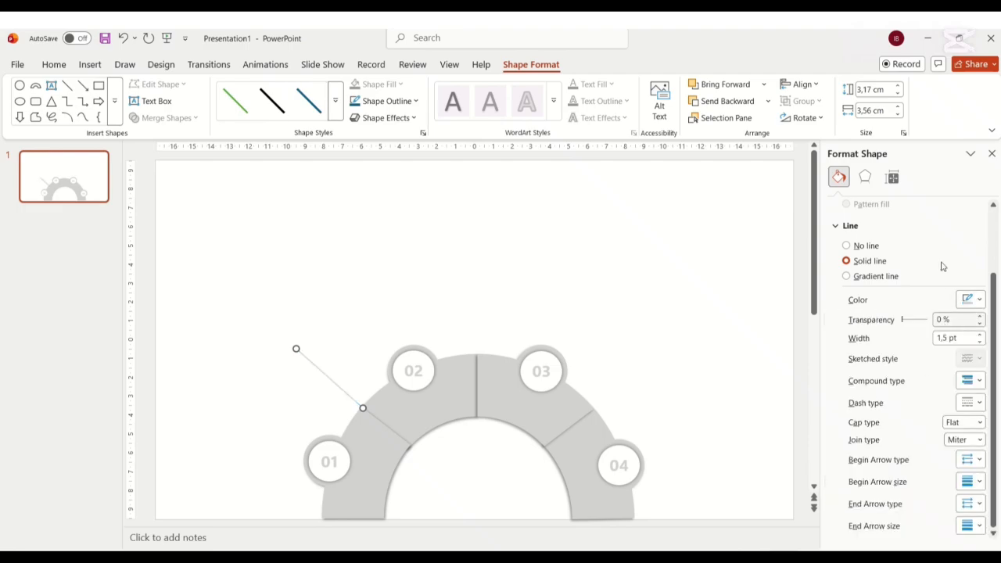
# Give the line a centered outer shadow with 14% transparency and more blur, and place matching lines at the other two segment joints.
pyautogui.click(864, 176)
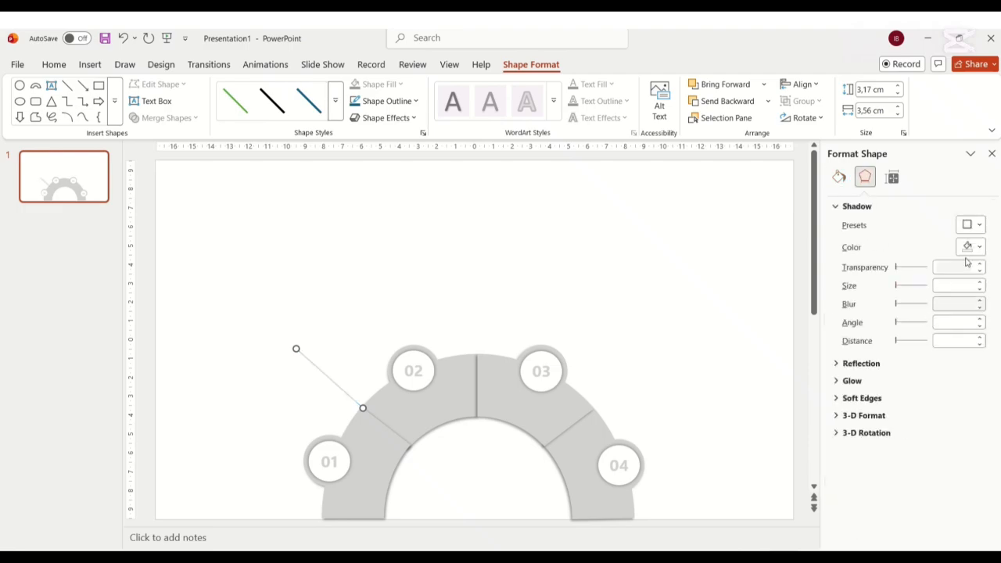
pyautogui.click(980, 226)
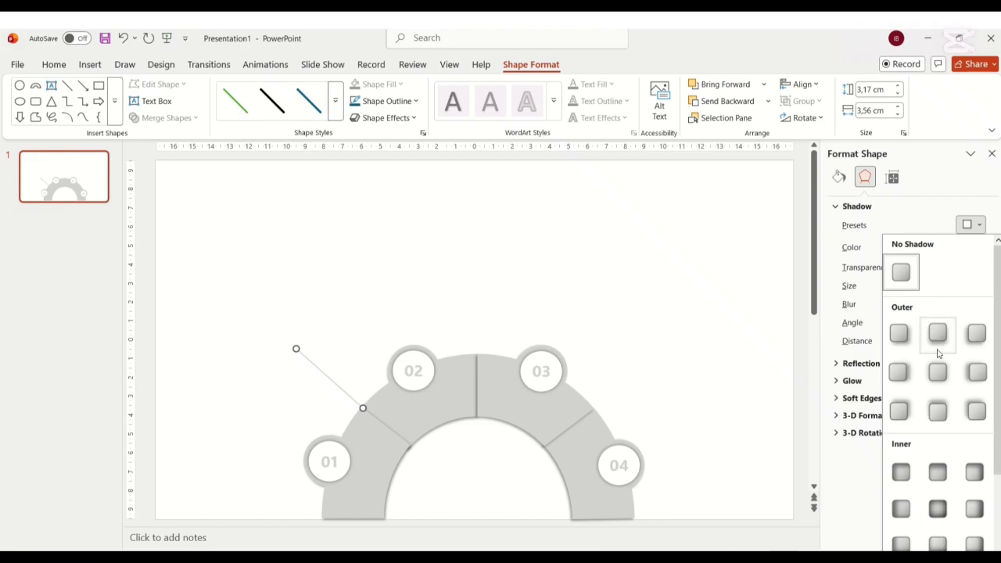
pyautogui.click(939, 371)
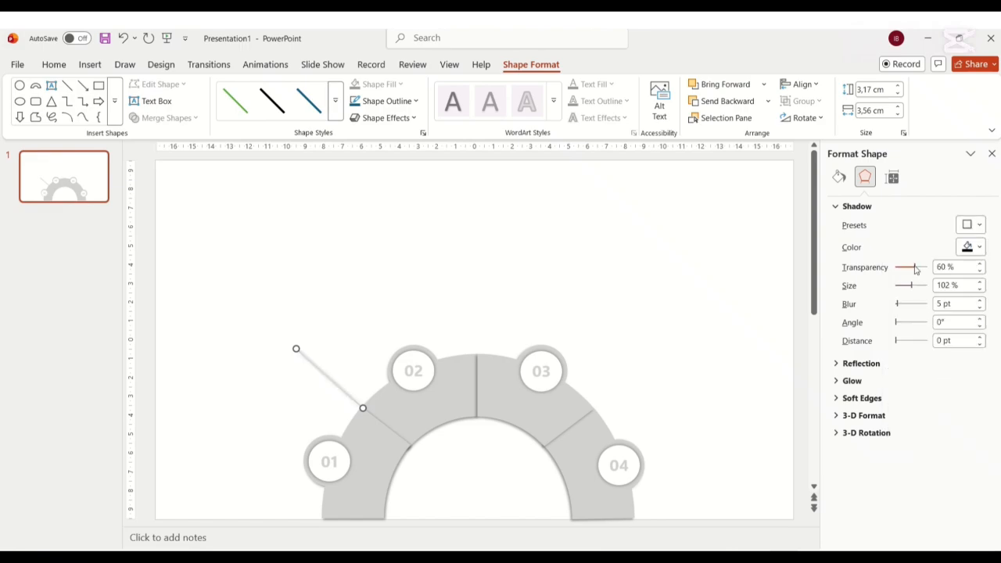
pyautogui.moveTo(915, 268); pyautogui.dragTo(900, 271)
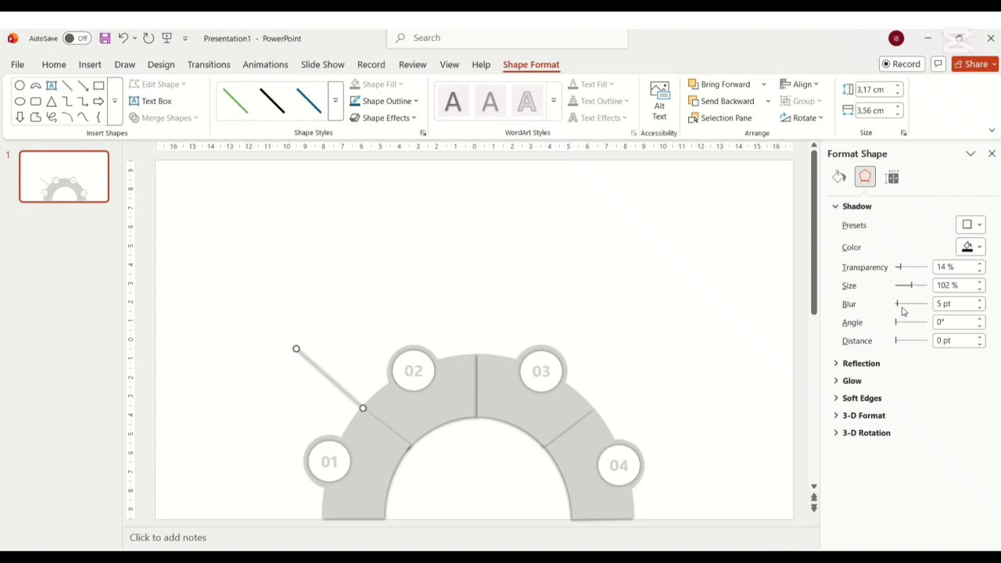
pyautogui.moveTo(898, 308); pyautogui.dragTo(909, 306)
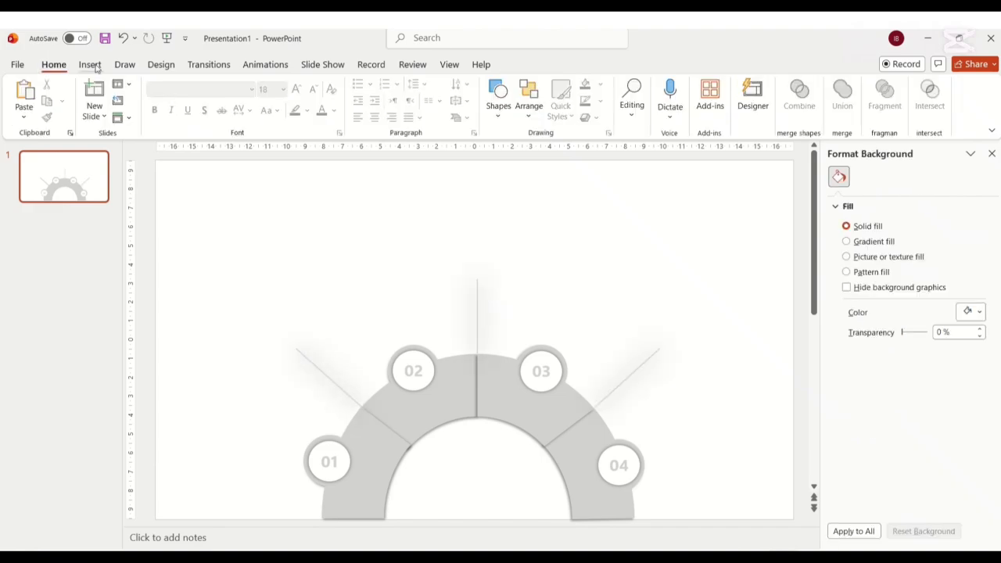
# Search the stock icons for books and team, and insert solid book stack, team, bar chart and people-with-growth-arrow icons.
pyautogui.click(95, 67)
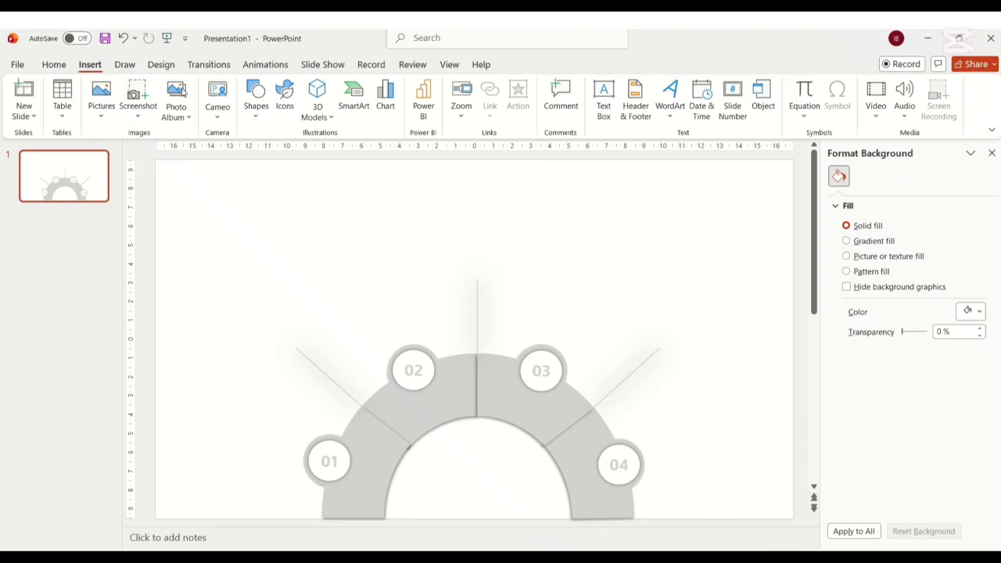
pyautogui.click(284, 117)
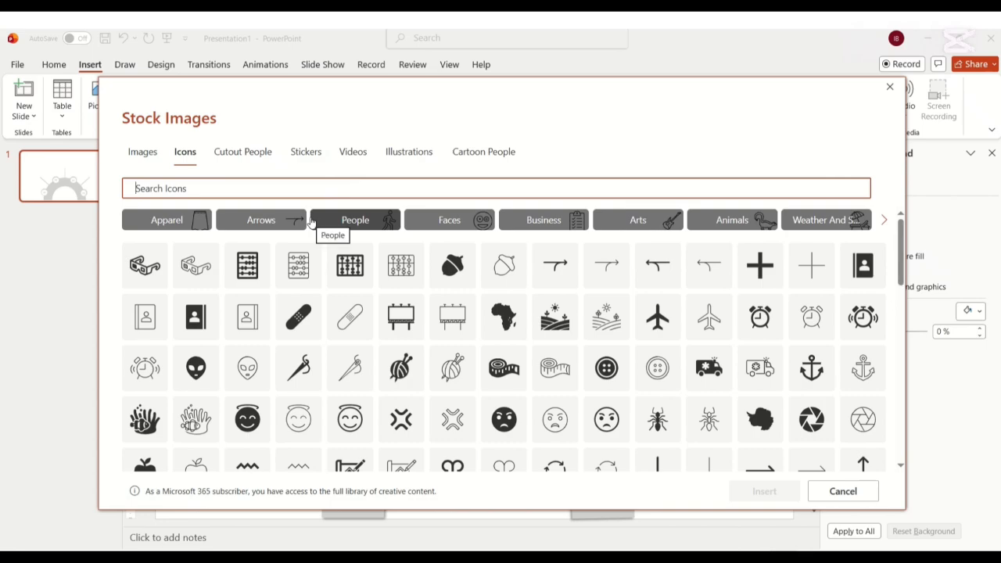
pyautogui.write('books')
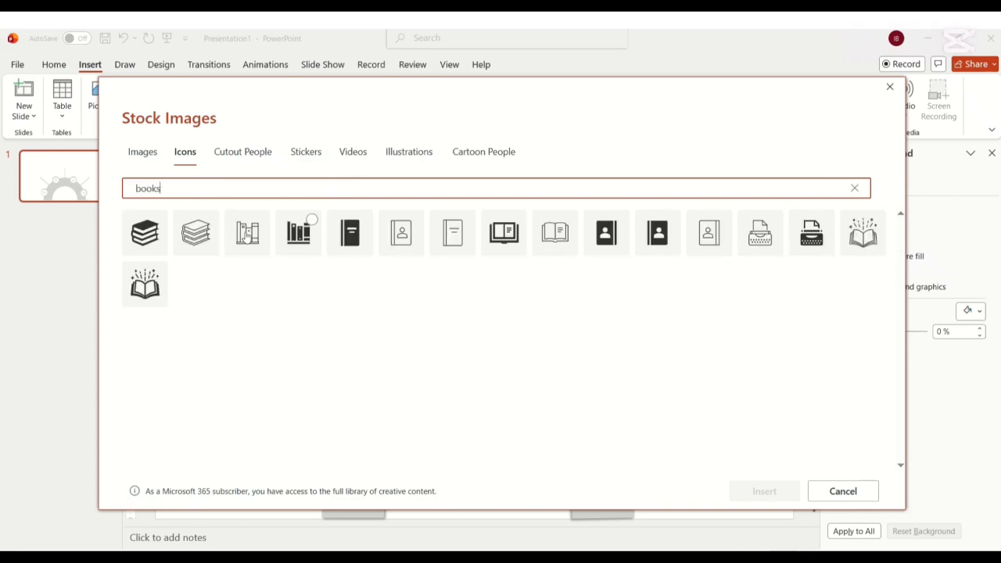
pyautogui.click(146, 231)
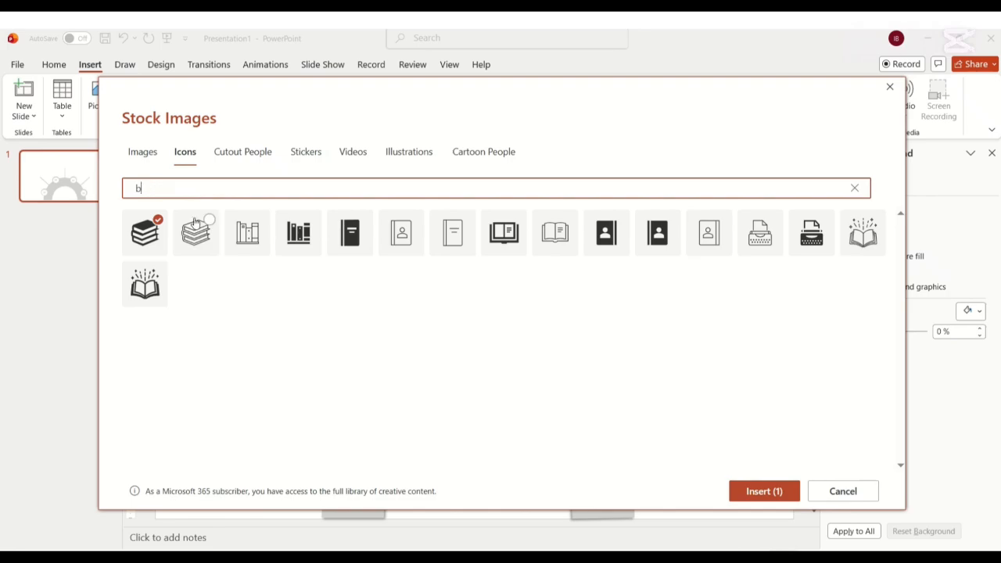
pyautogui.press('BackSpace')
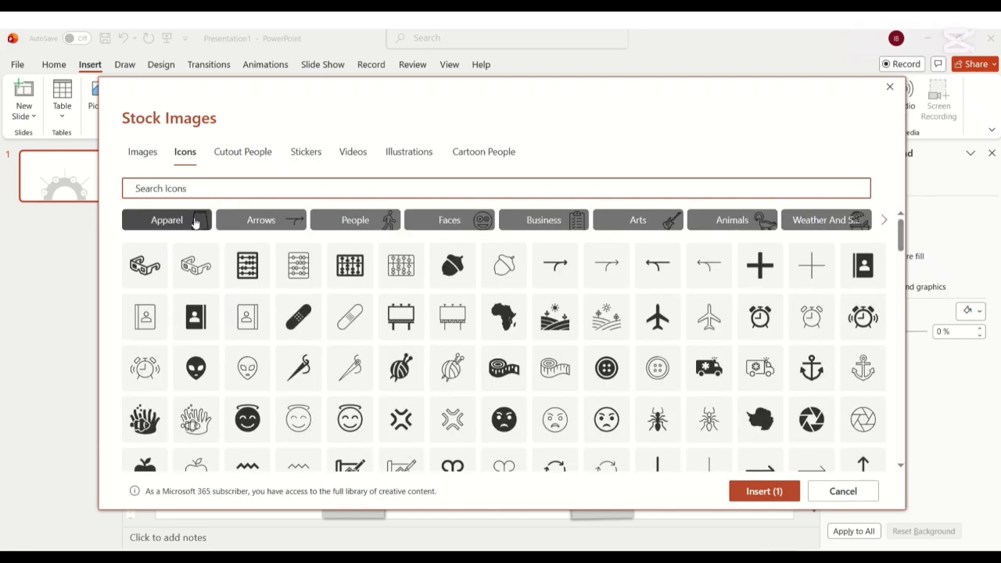
pyautogui.write('team')
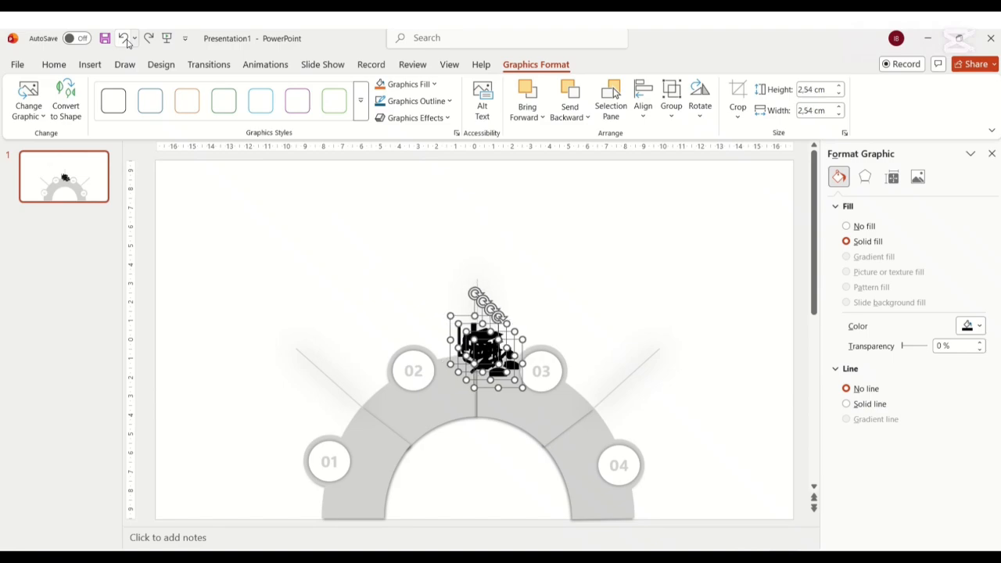
# Move the four inserted icons together to the empty area above the arc and fill them with light gray.
pyautogui.moveTo(483, 350); pyautogui.dragTo(361, 228)
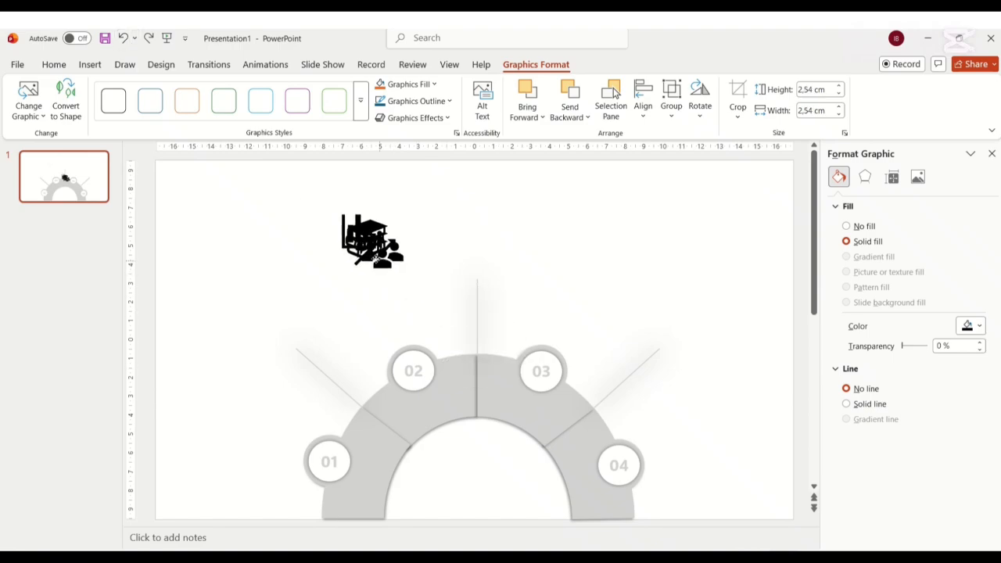
pyautogui.click(980, 328)
pyautogui.click(866, 163)
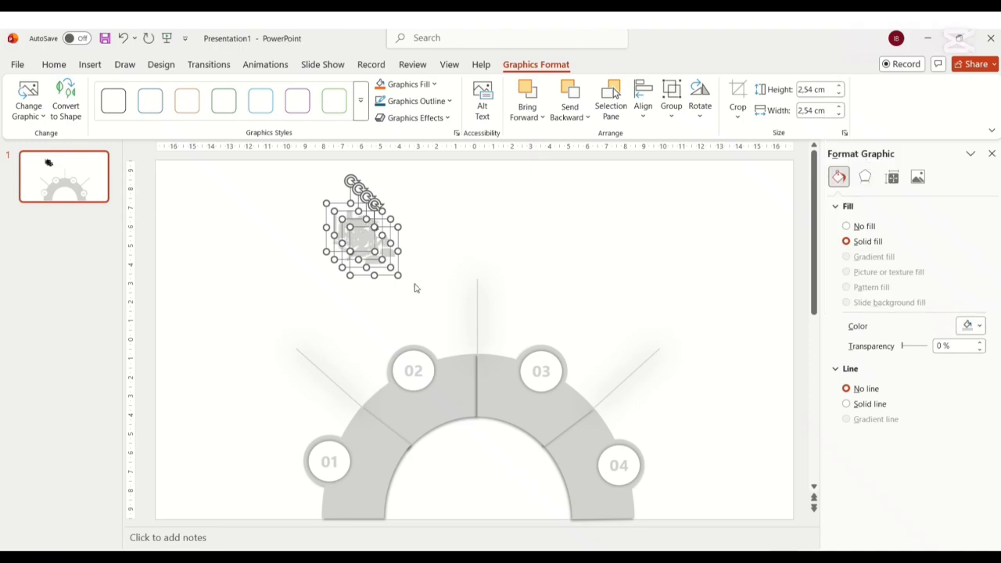
pyautogui.click(342, 298)
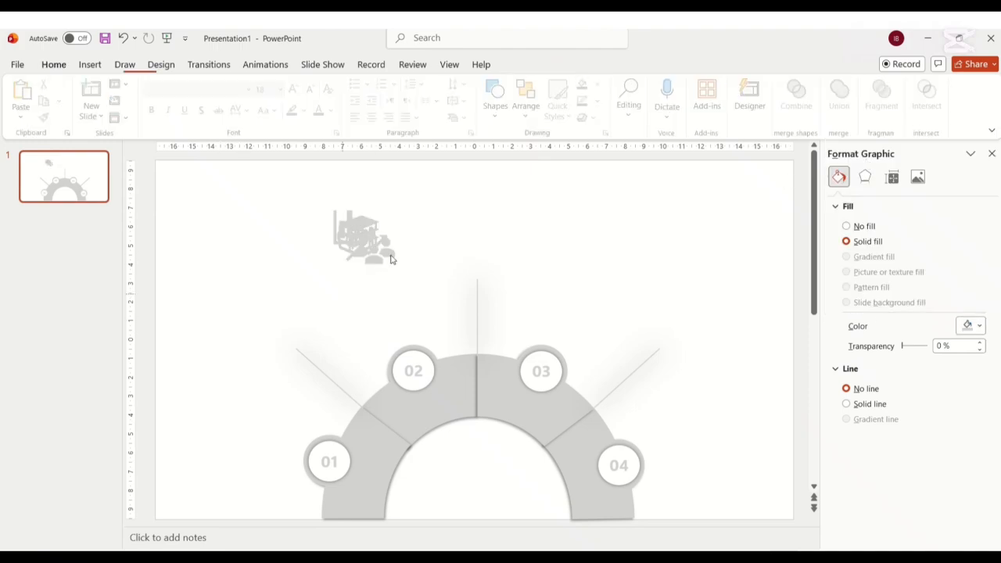
# Spread the icons around the arc: books beside 01, people with growth arrow above 02, team above 03 and bar chart beside 04.
pyautogui.click(383, 258)
pyautogui.moveTo(383, 255); pyautogui.dragTo(598, 280)
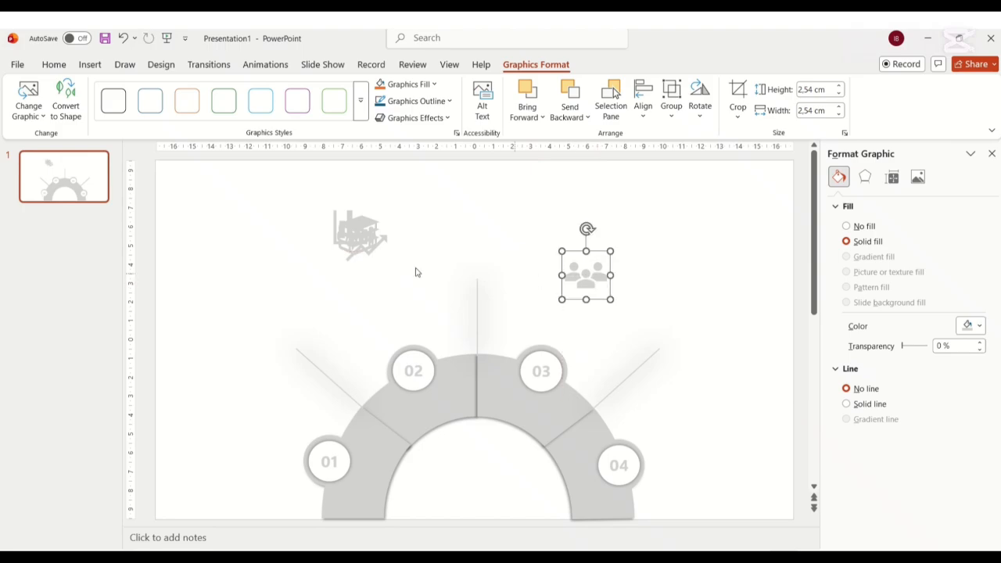
pyautogui.click(351, 237)
pyautogui.moveTo(351, 237); pyautogui.dragTo(364, 273)
pyautogui.click(357, 232)
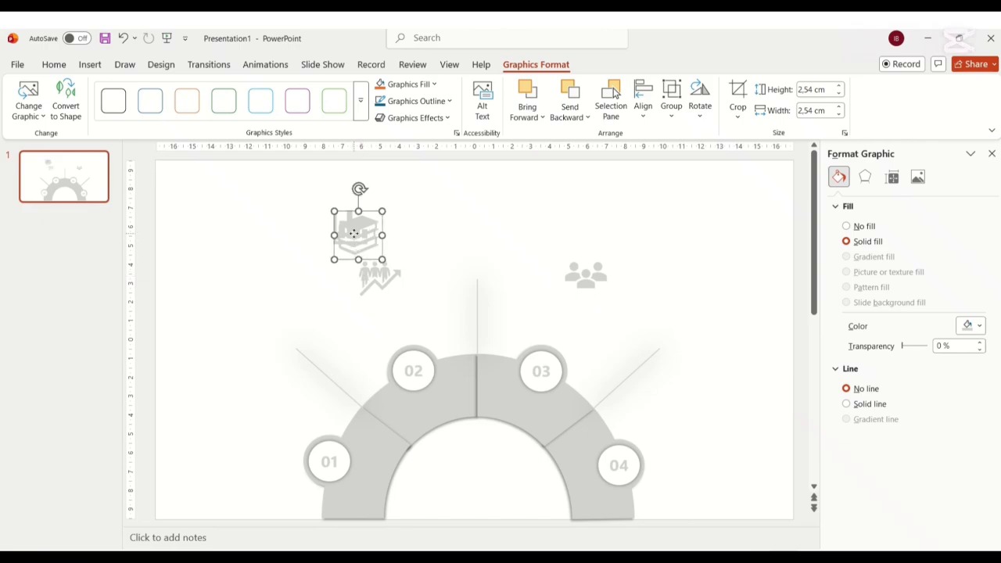
pyautogui.moveTo(356, 232); pyautogui.dragTo(220, 383)
pyautogui.moveTo(352, 231); pyautogui.dragTo(718, 388)
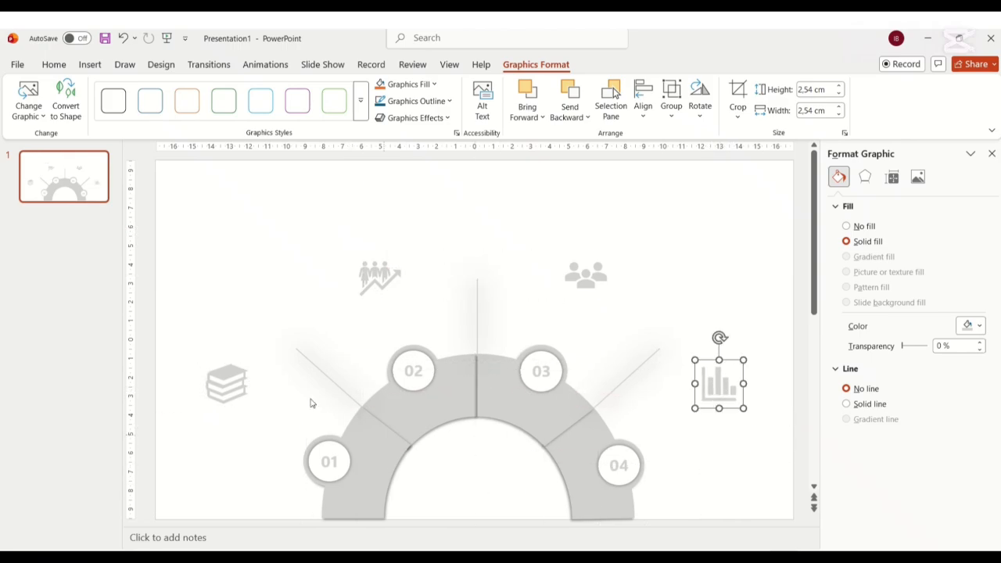